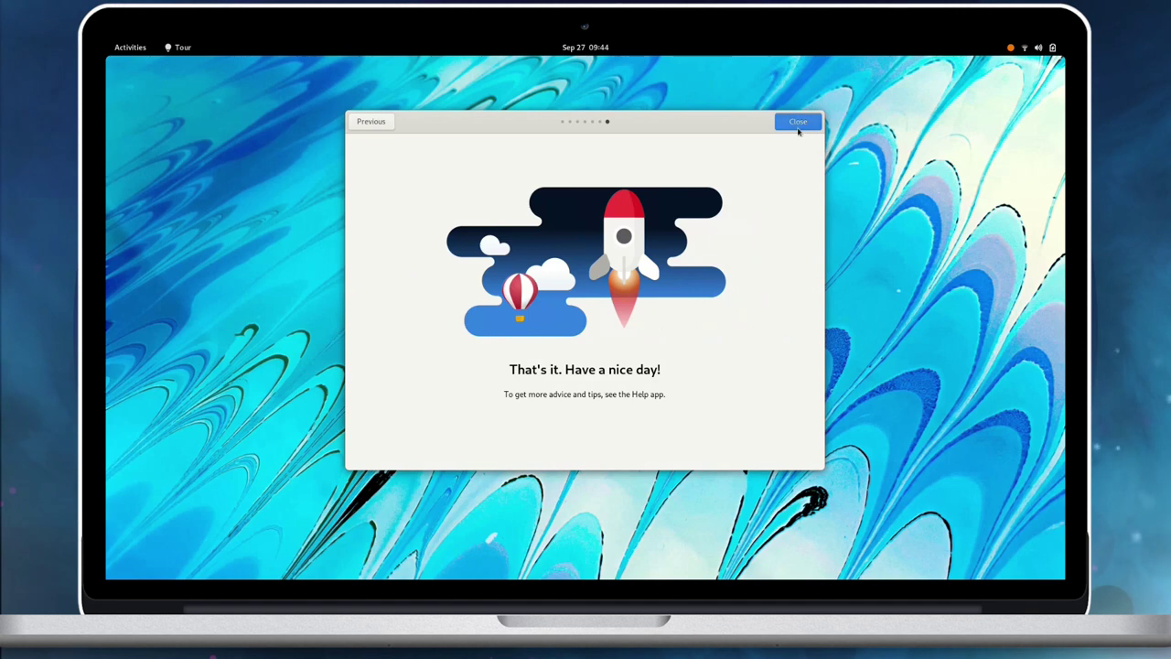
Dismiss the welcome tour and review the hardware and operating system details on the Settings About page before closing it.
click(798, 125)
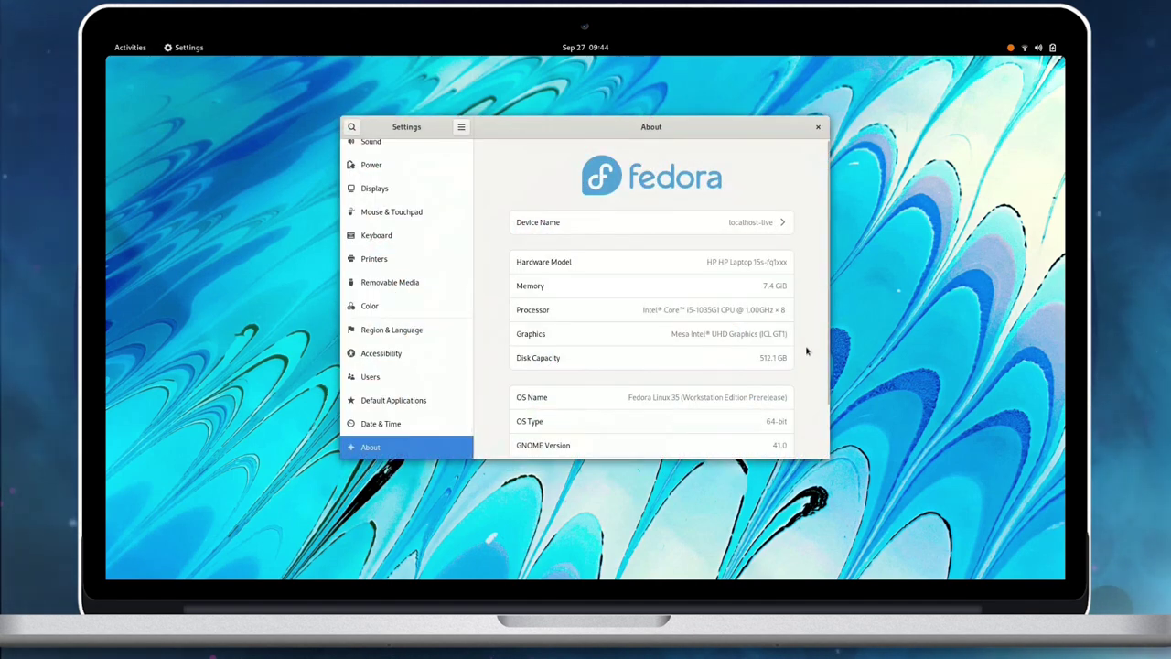
scroll(805, 366, down, 1)
scroll(805, 370, down, 1)
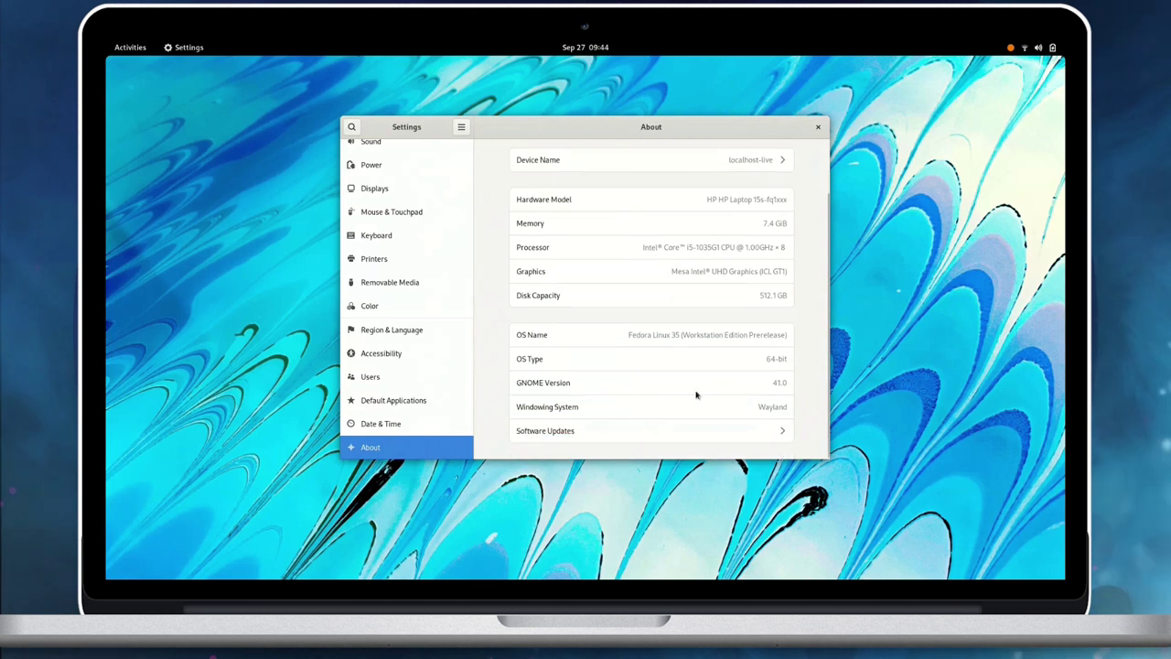
scroll(801, 385, up, 2)
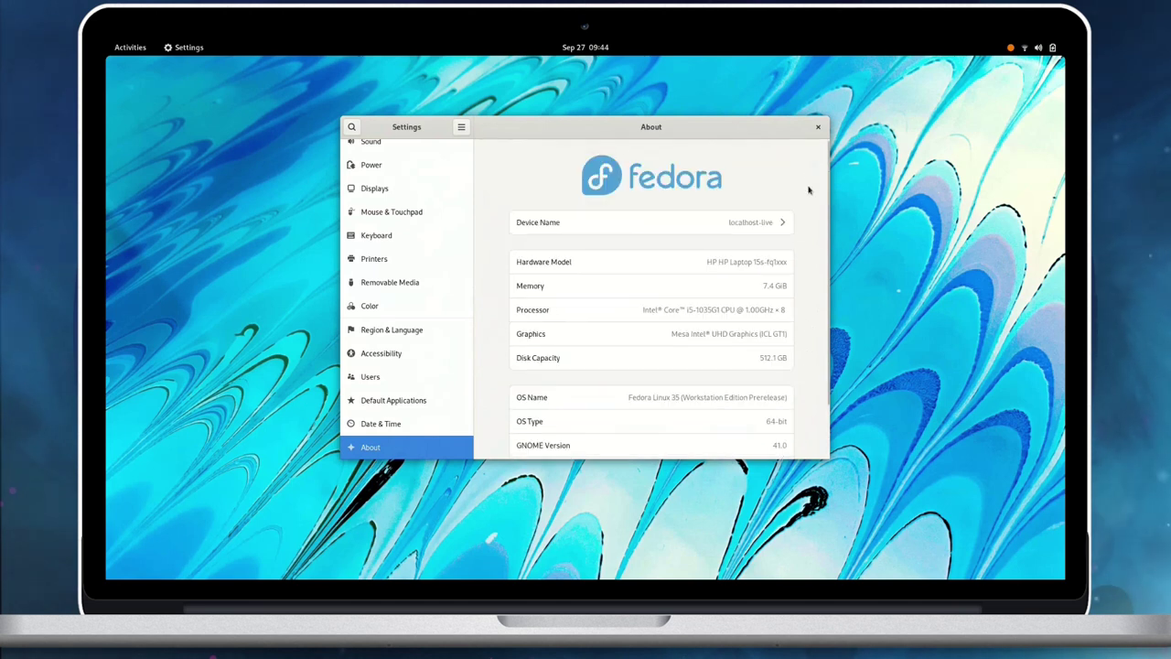
click(817, 127)
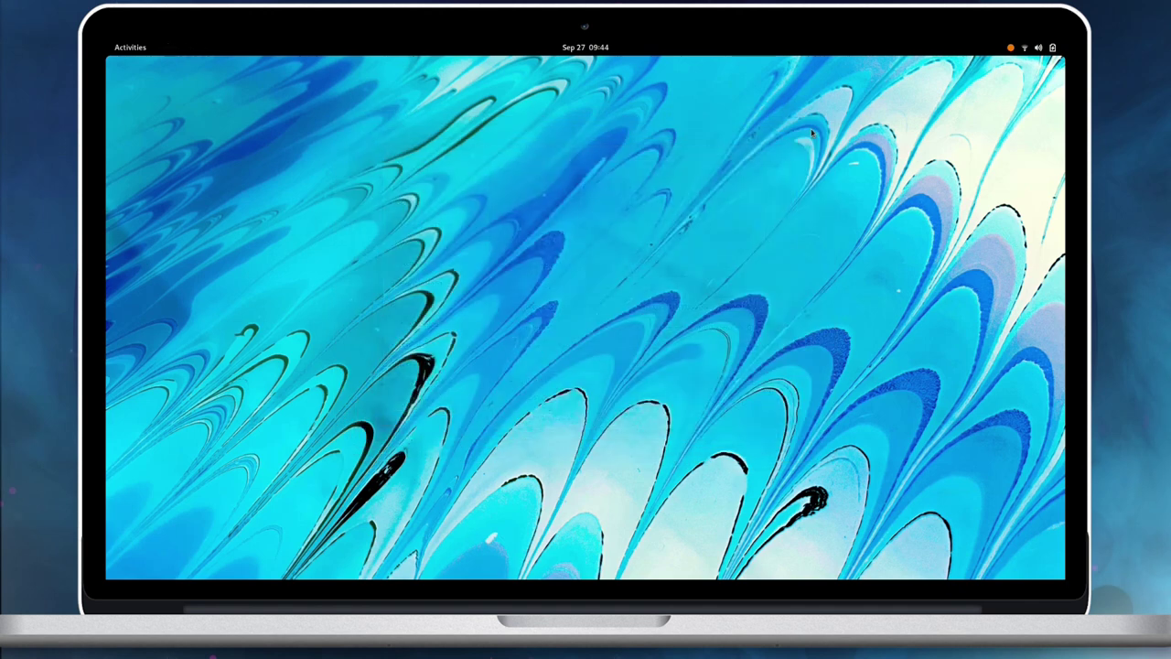
Group the Weather, Clocks, Maps and Calculator launchers into one folder in the application grid.
key(super+a)
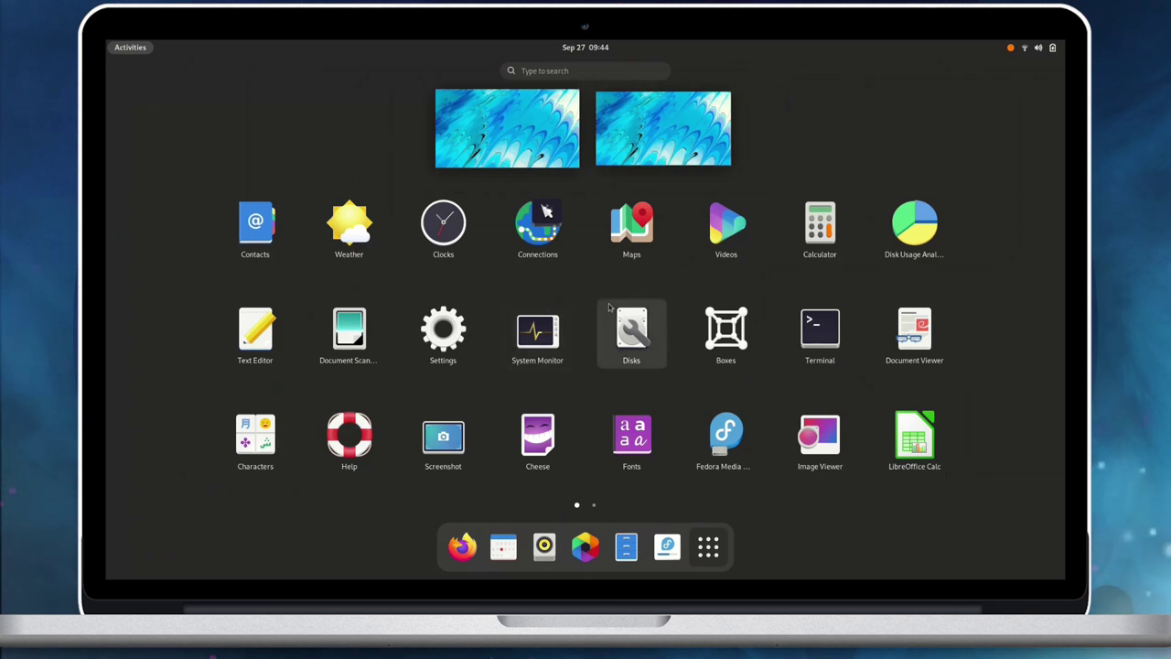
drag(443, 229, 362, 238)
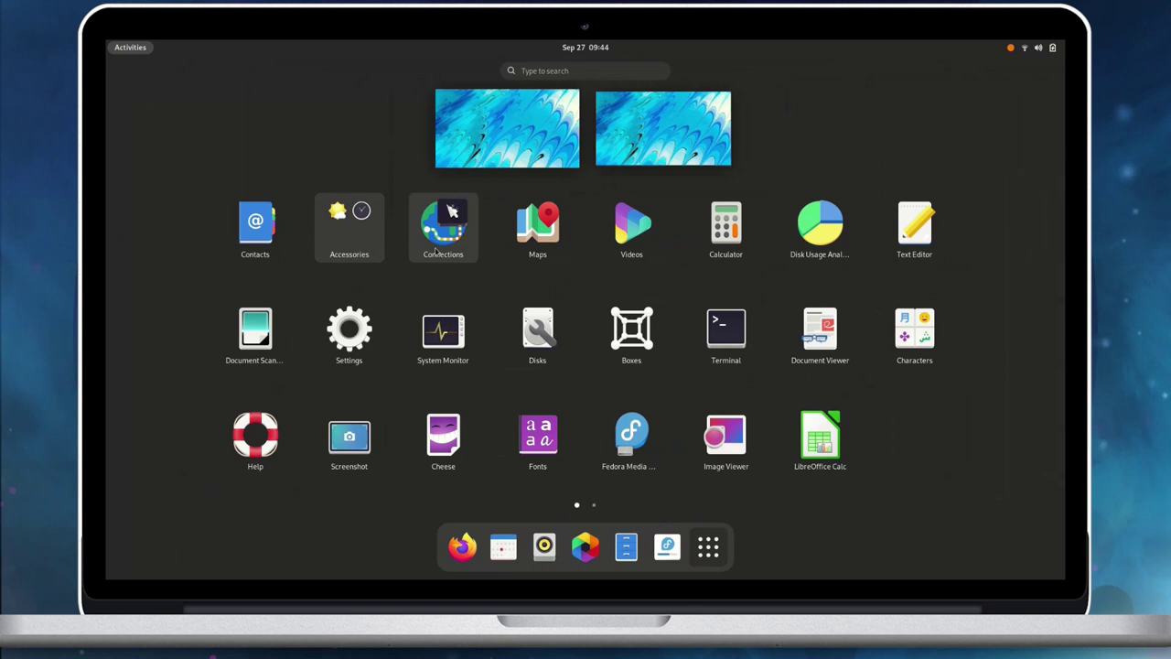
drag(540, 229, 349, 239)
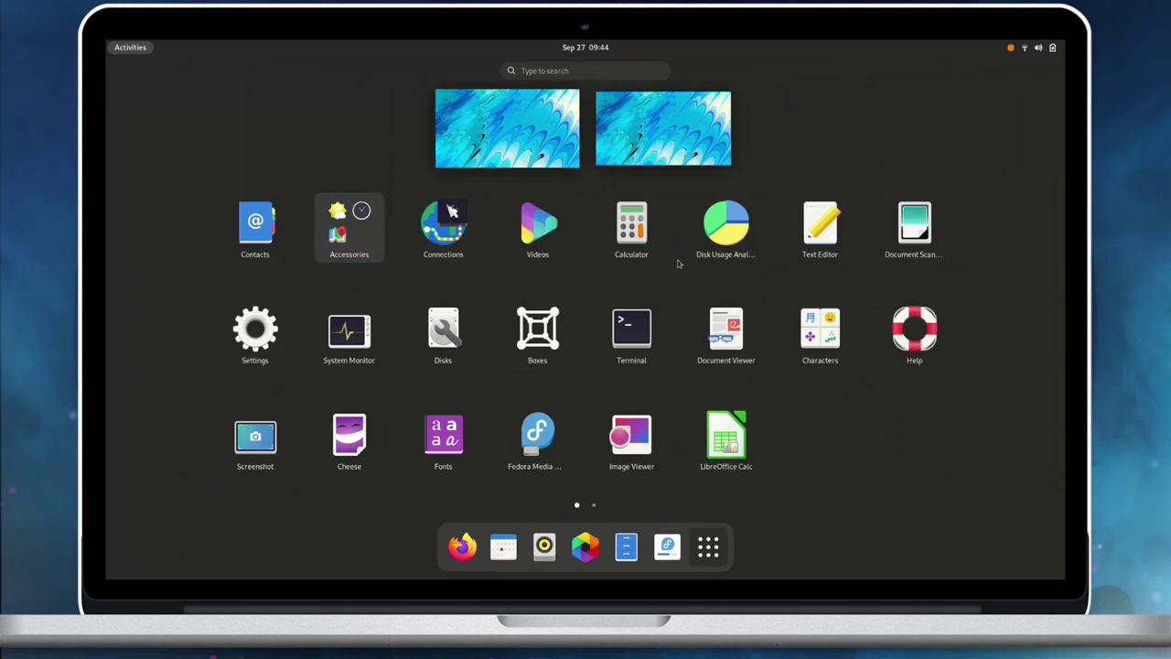
drag(631, 229, 349, 234)
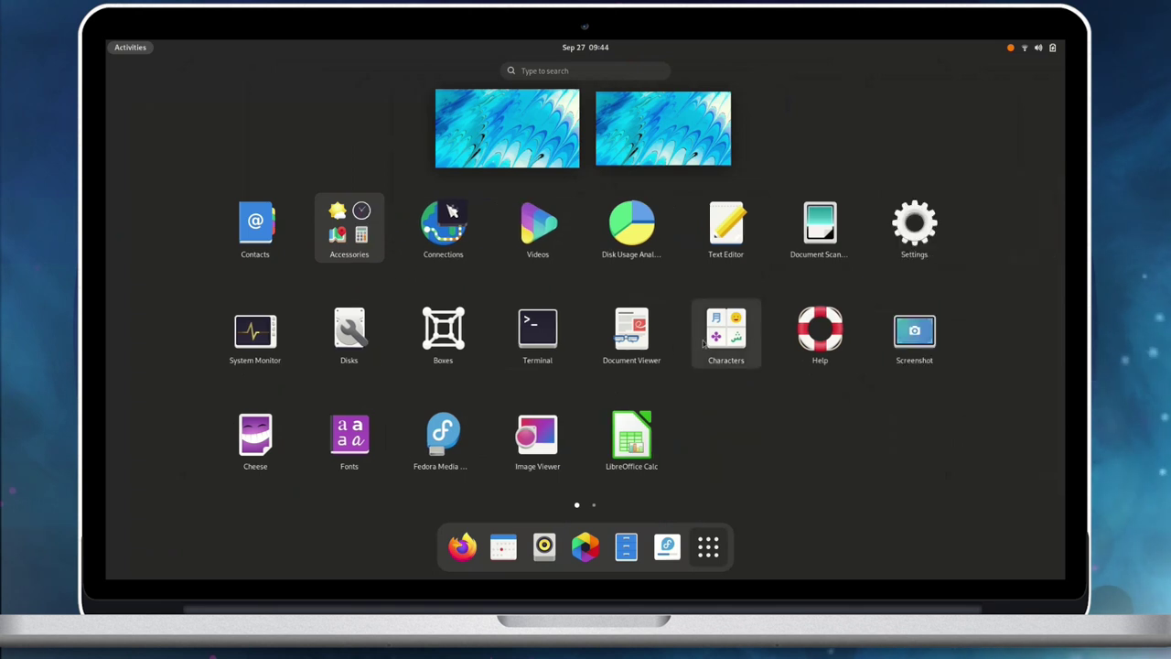
Rename the Accessories folder in the application grid to "GNOME Accessories" and close the folder.
click(350, 229)
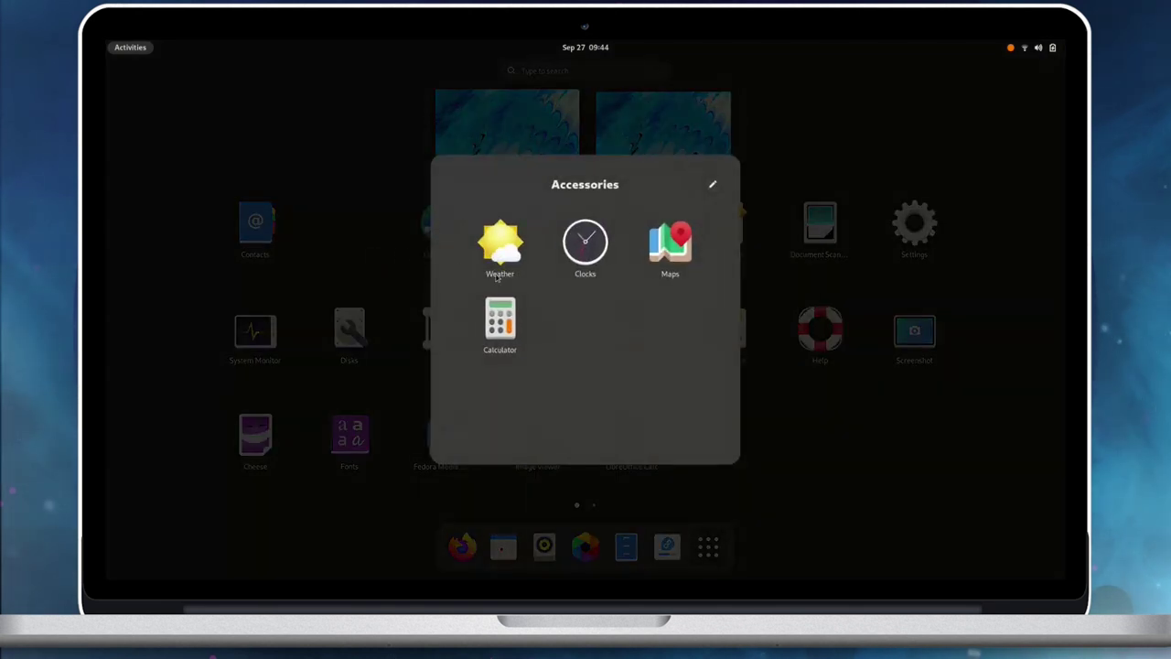
click(713, 184)
text(GNOM)
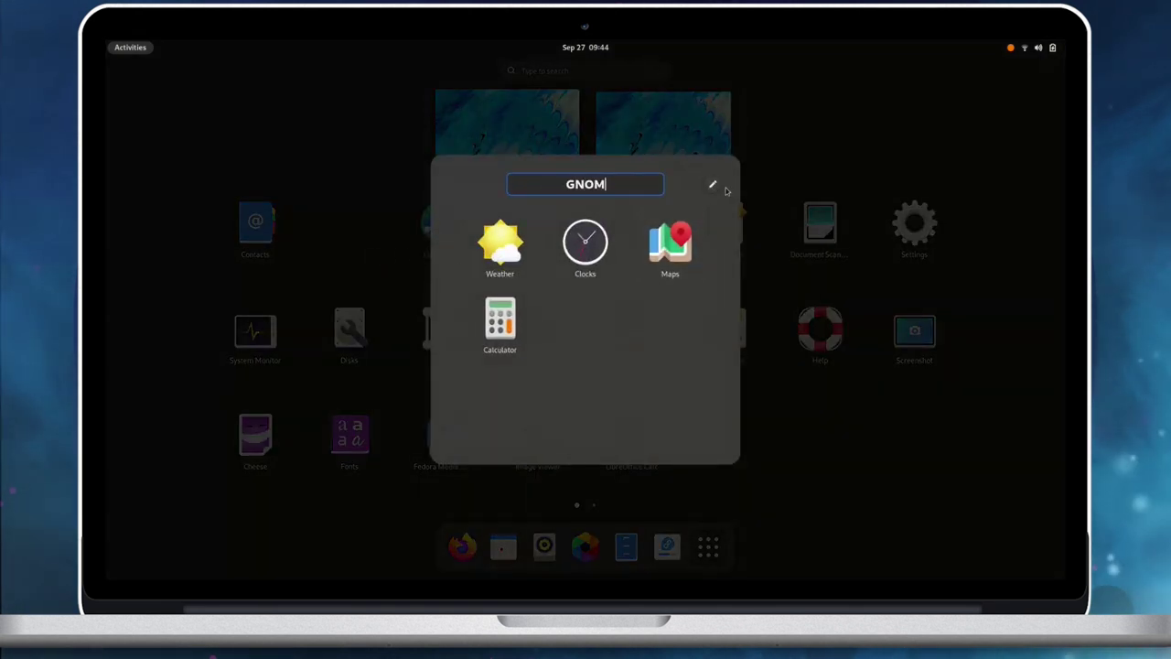
text(E Access)
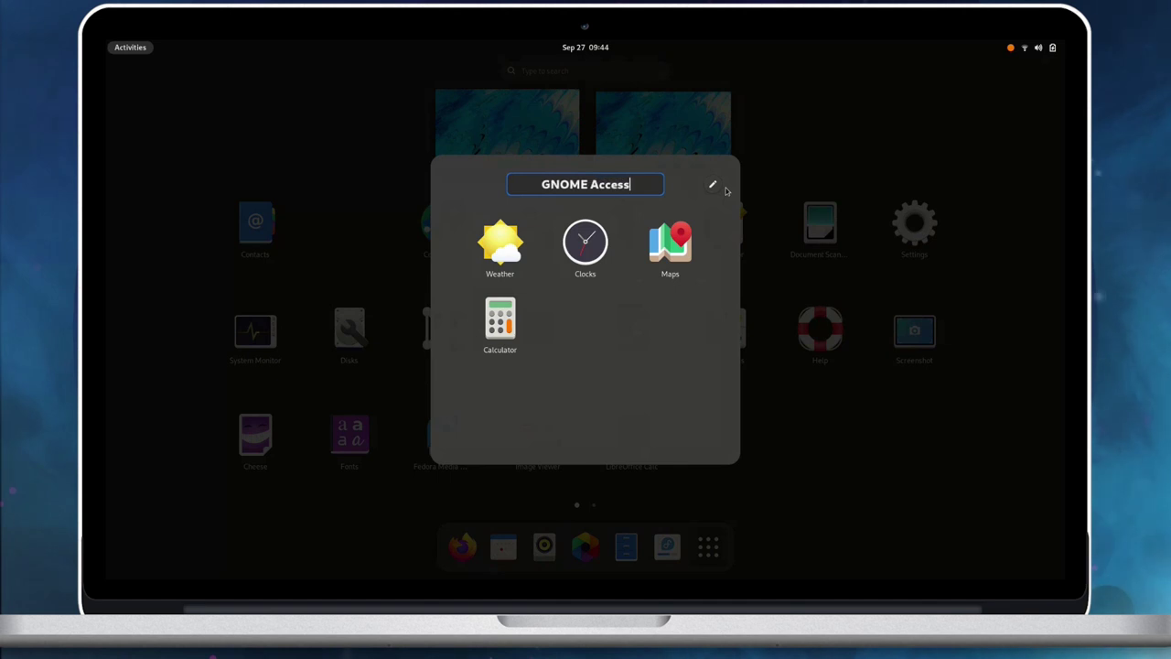
text(ories)
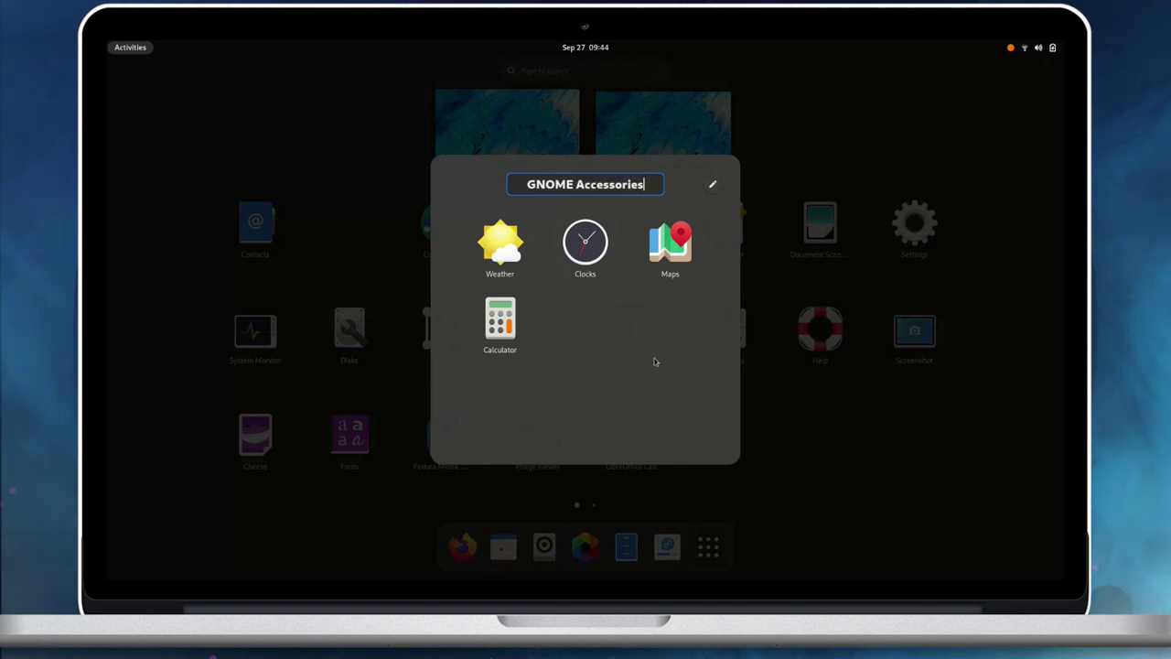
click(832, 393)
Place the GNOME Accessories folder between Disk Usage Analyzer and Document Scanner, and view the grid's second page.
drag(391, 204, 486, 228)
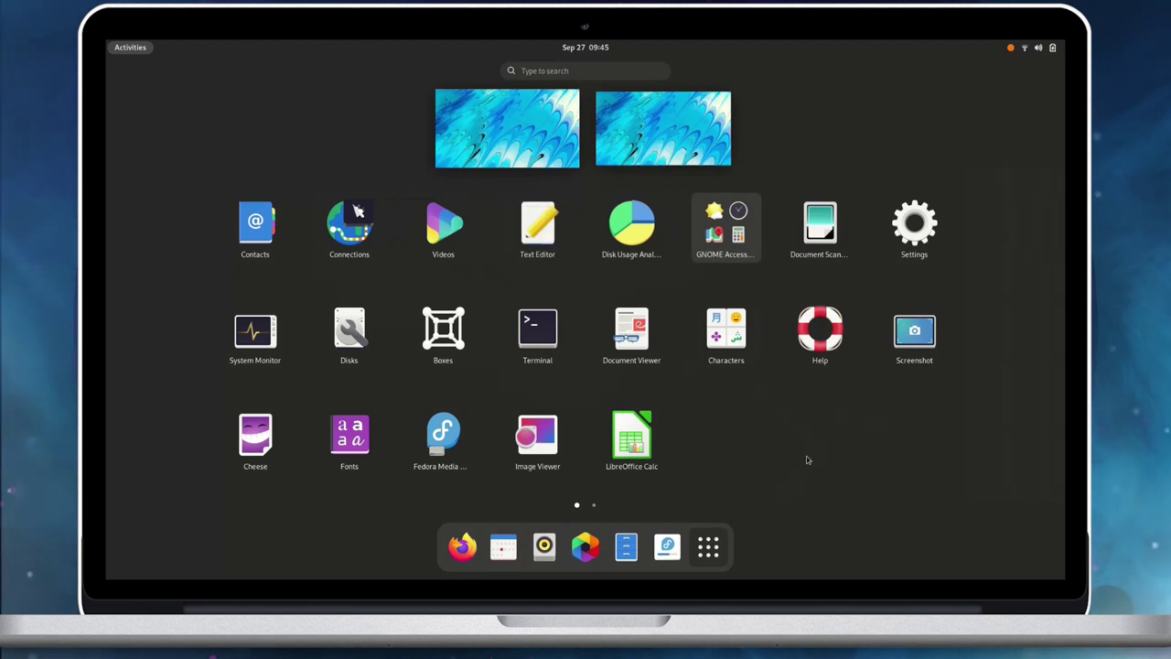
drag(806, 456, 600, 448)
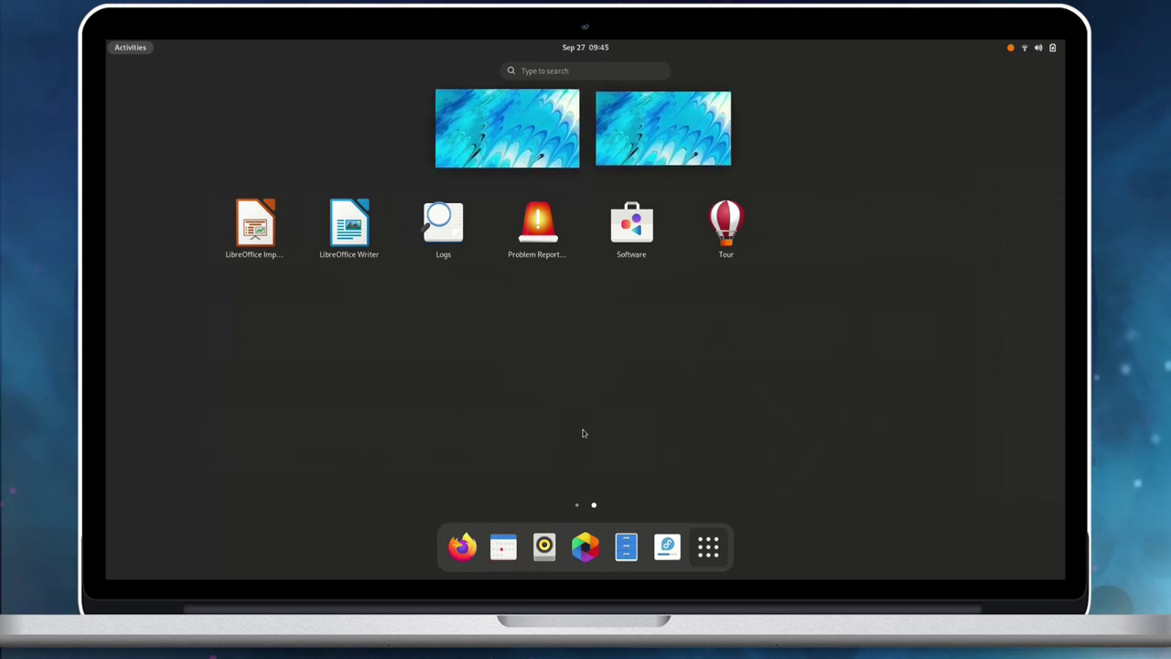
key(super)
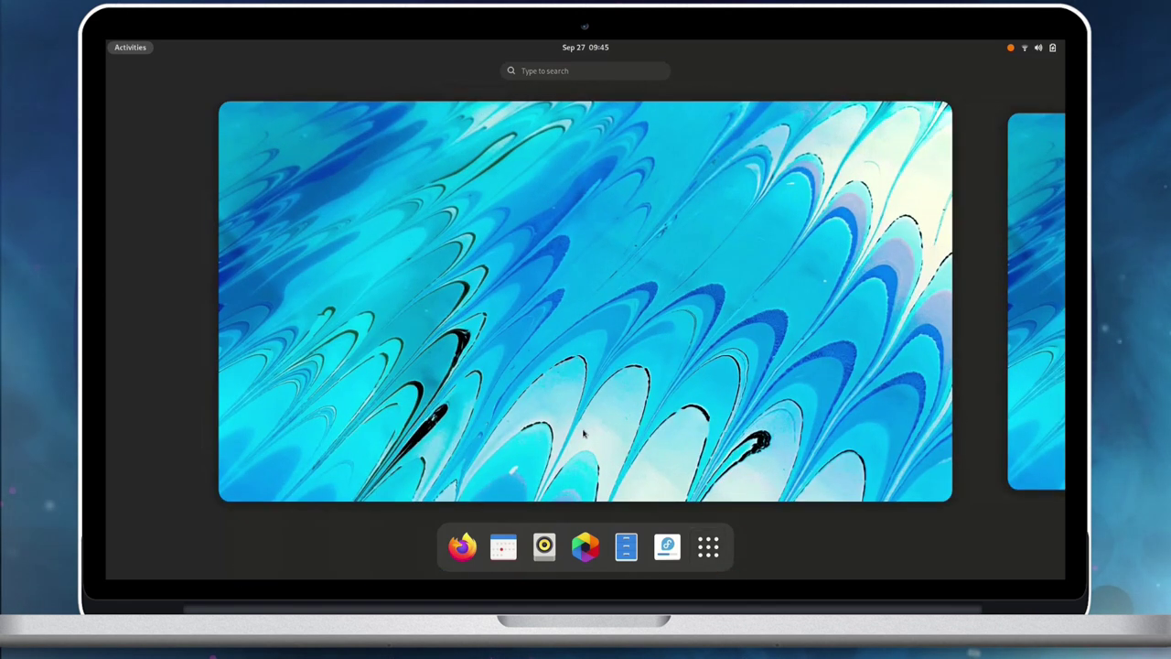
Search the applications for "file", launch Files and enlarge its window.
key(super)
text(t)
text(ile)
key(Return)
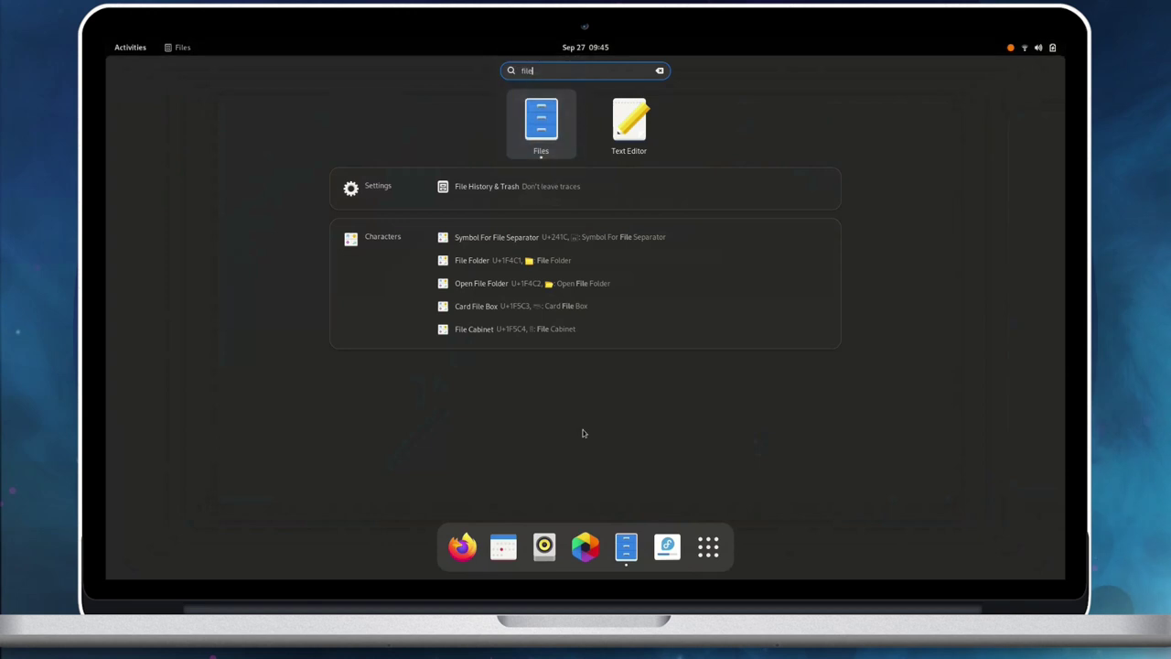
drag(581, 410, 666, 503)
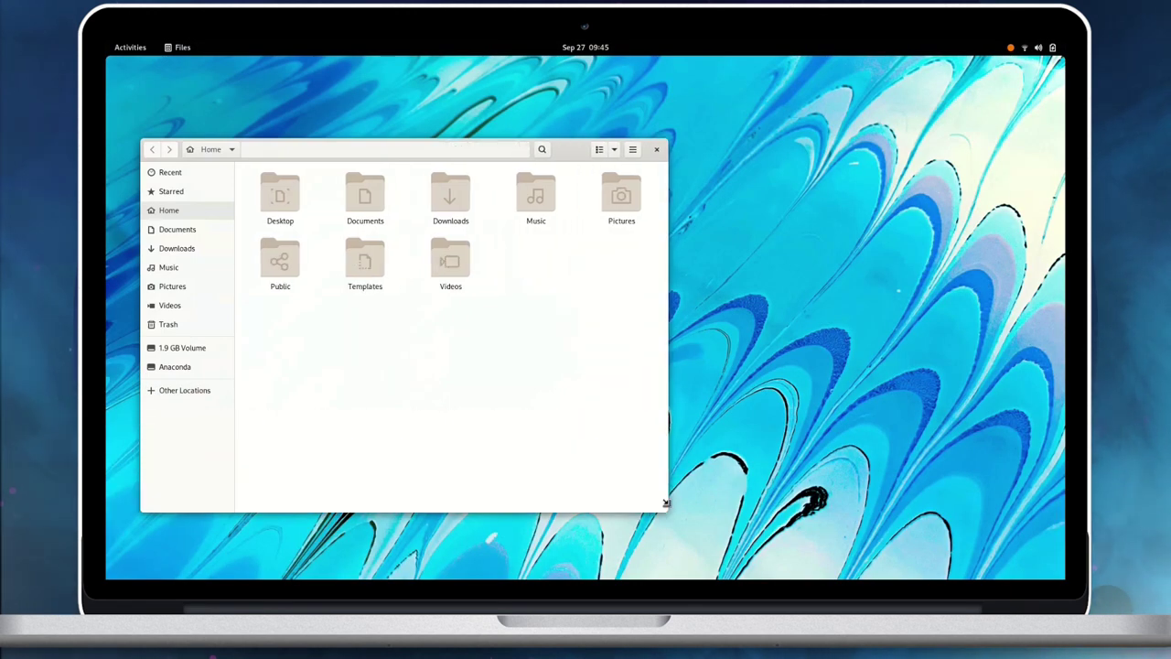
Maximize and restore the Files window, and tile it to the left half and the right half of the screen.
double_click(581, 151)
double_click(970, 67)
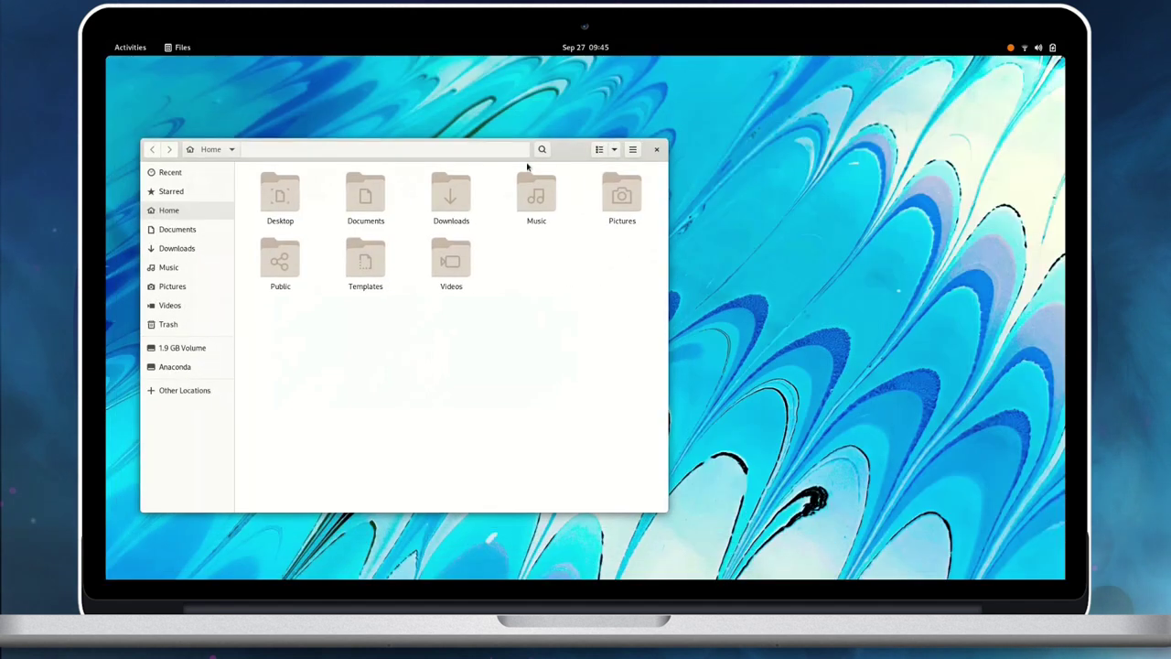
drag(563, 151, 109, 174)
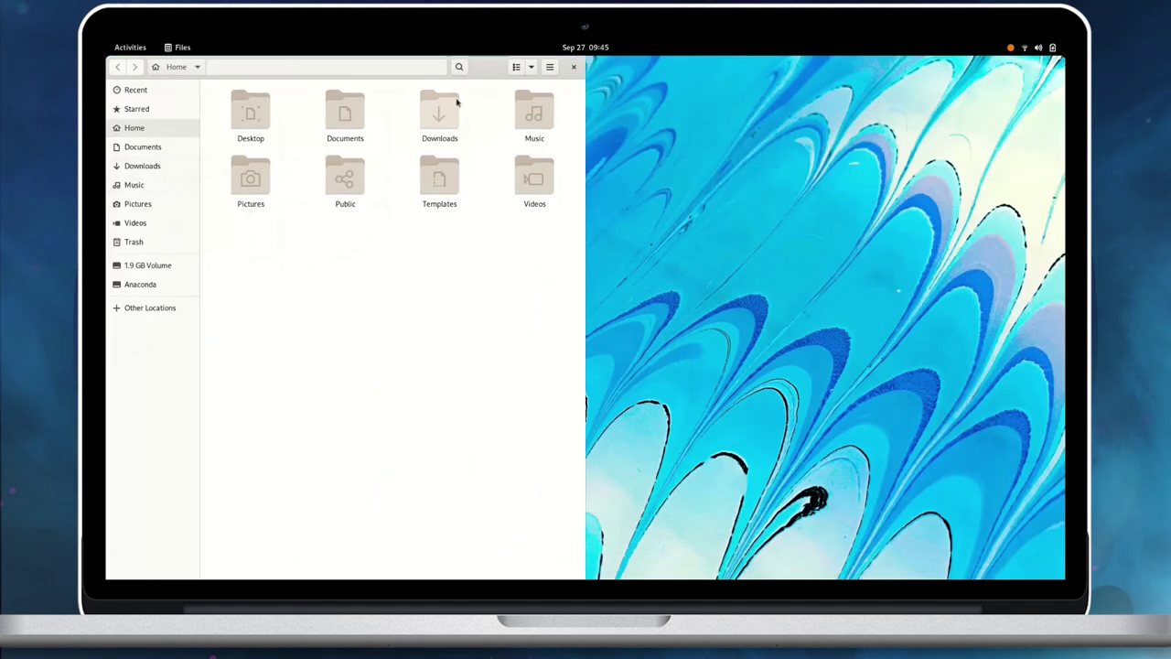
key(super+Right)
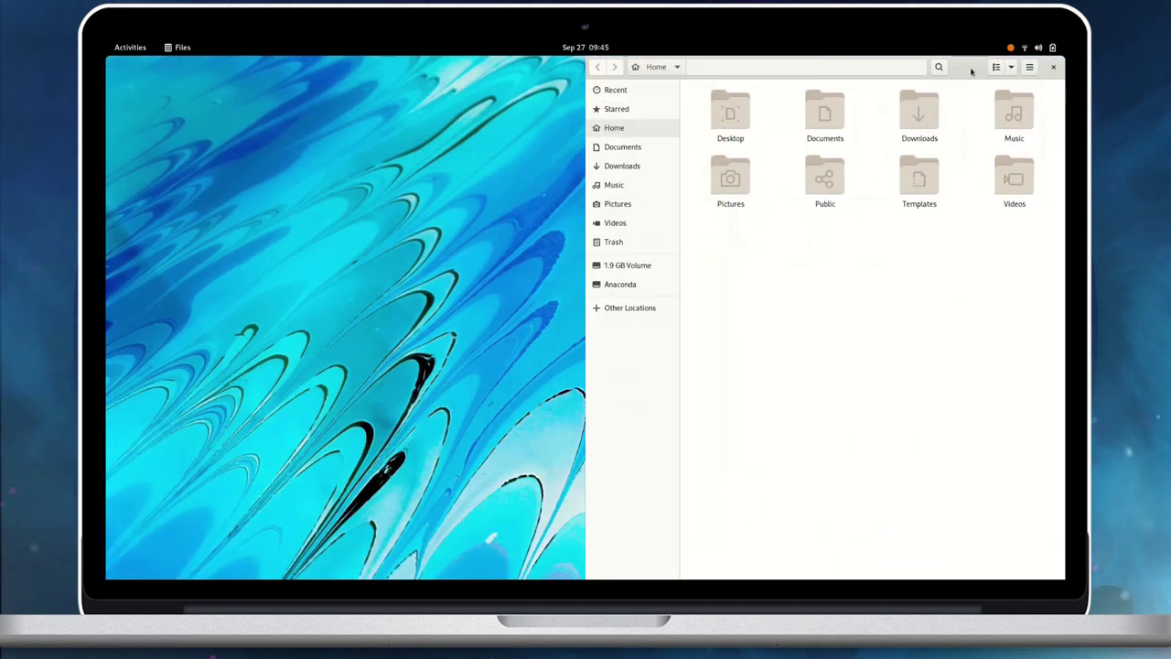
drag(970, 71, 718, 197)
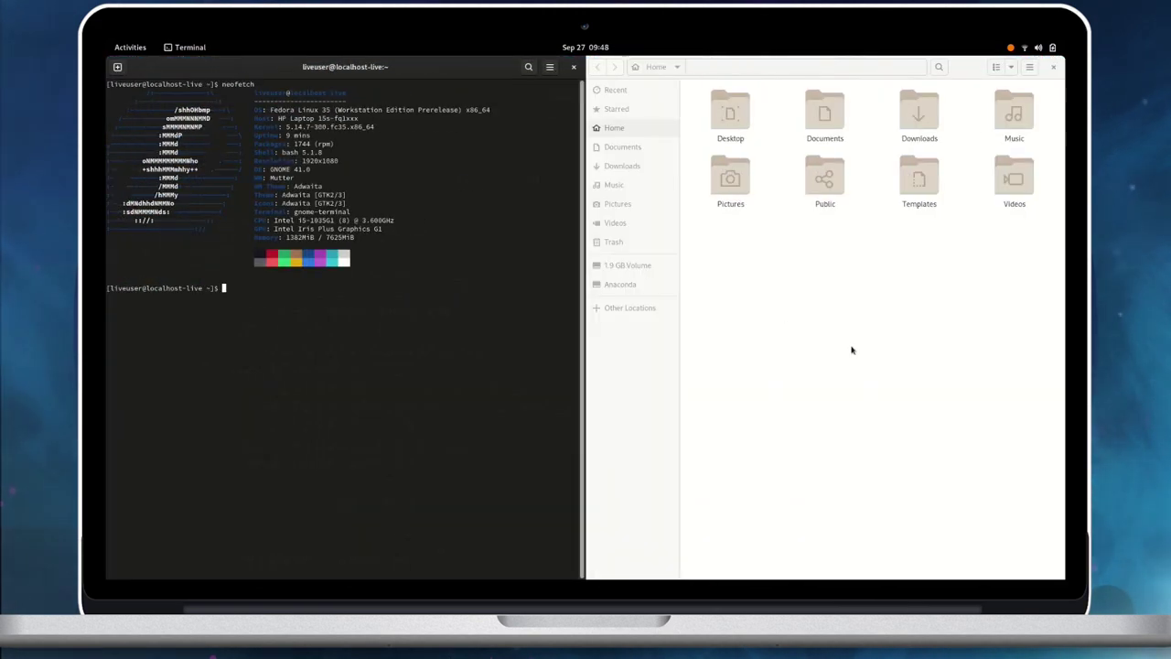
Show the overview of open windows and browse back and forth between the two workspaces.
click(987, 404)
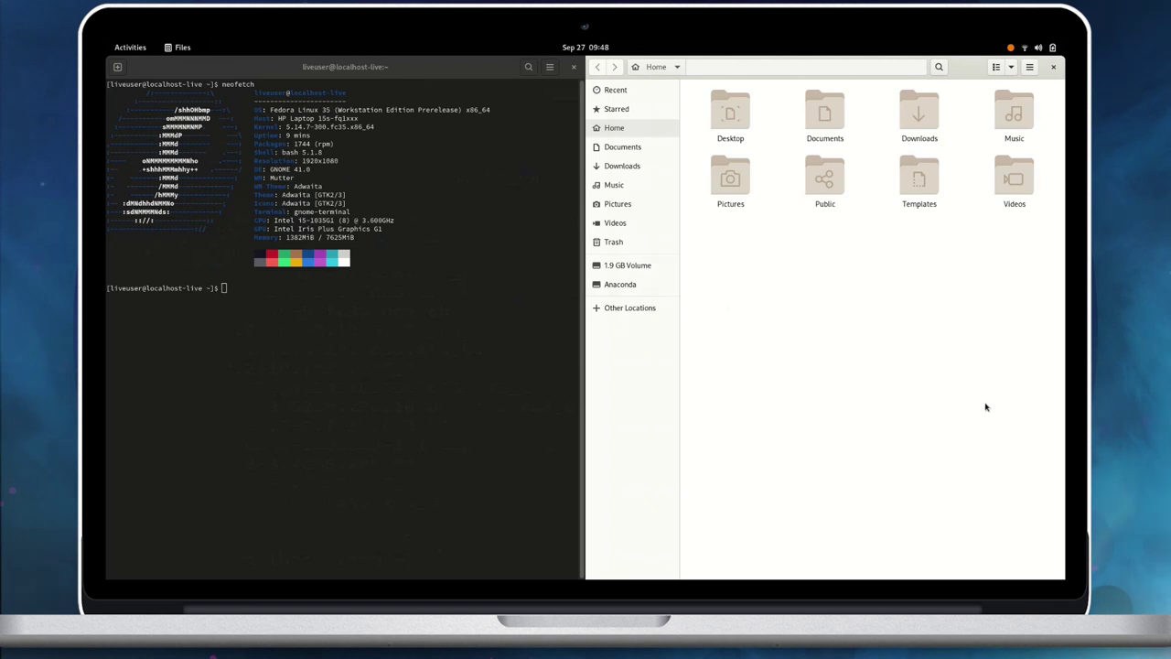
key(super)
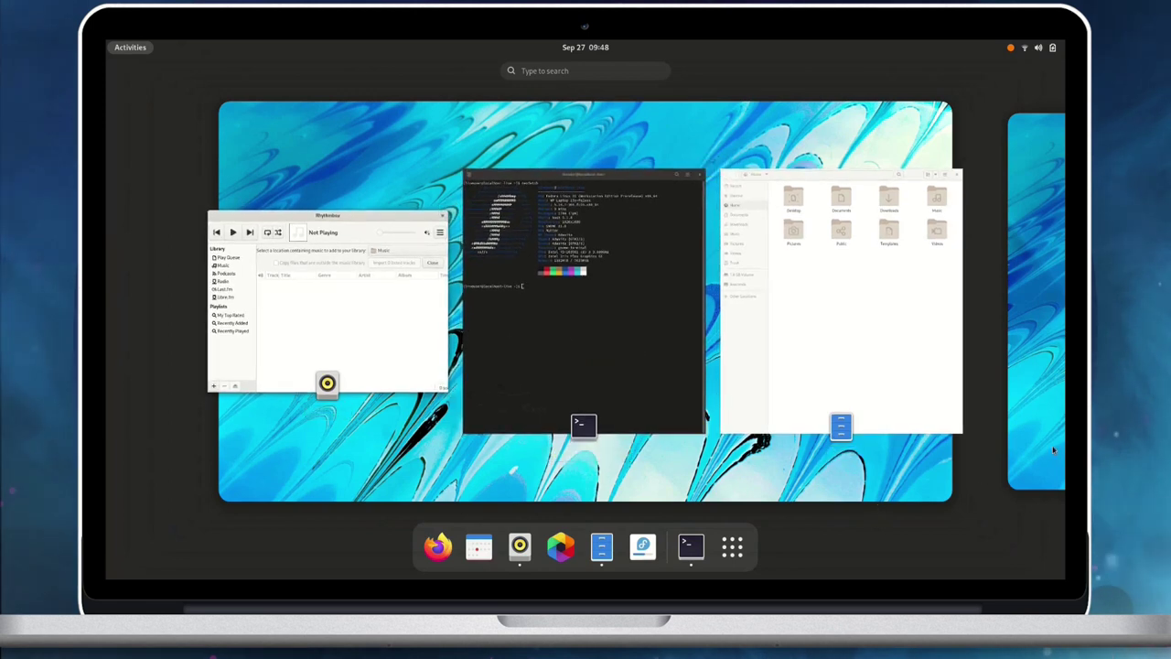
scroll(1054, 449, down, 1)
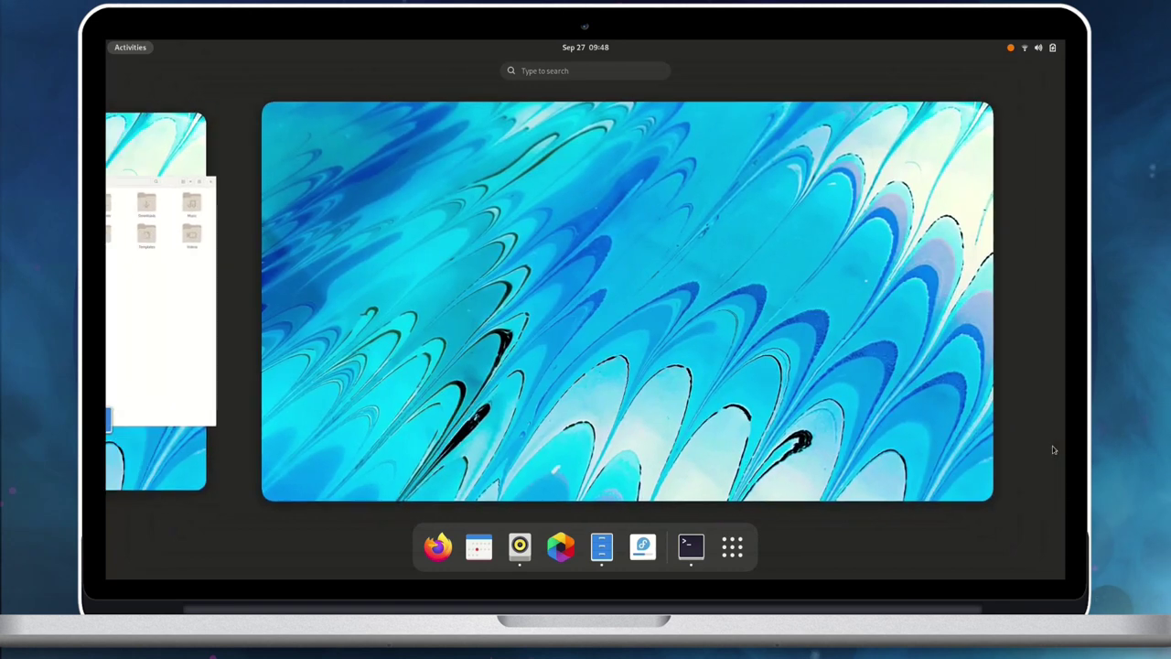
scroll(1054, 451, up, 1)
scroll(1054, 450, up, 1)
scroll(1052, 449, down, 2)
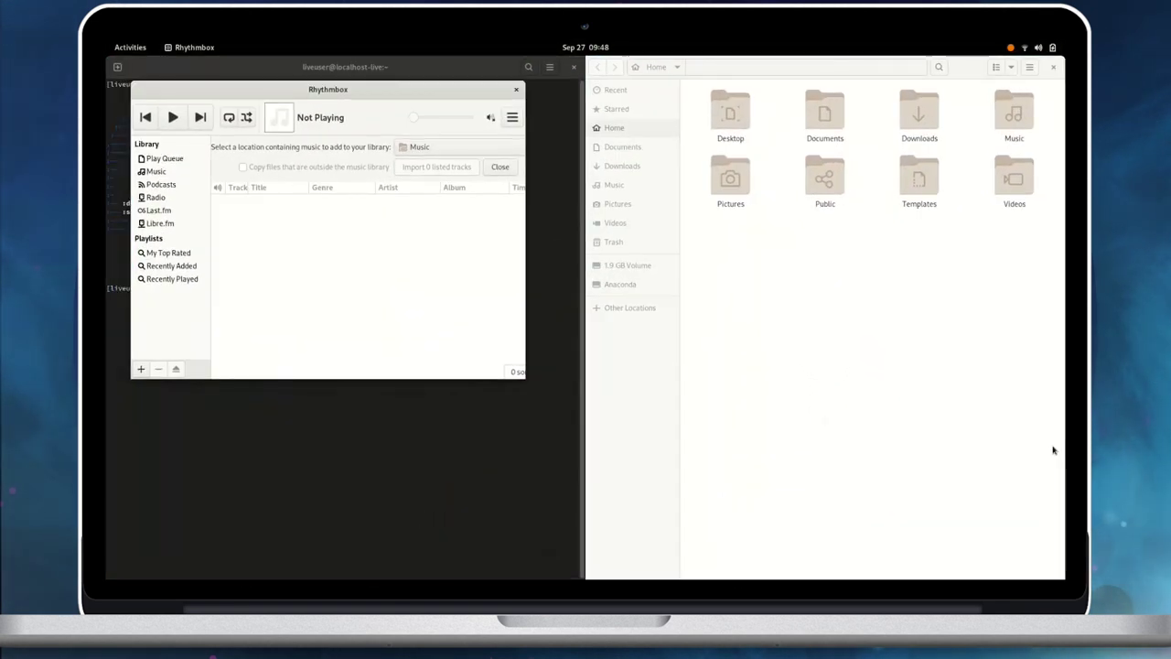
Switch repeatedly between the open Rhythmbox, Files and Terminal windows.
key(alt+Tab)
key(alt+Tab)
key(alt+Tab)
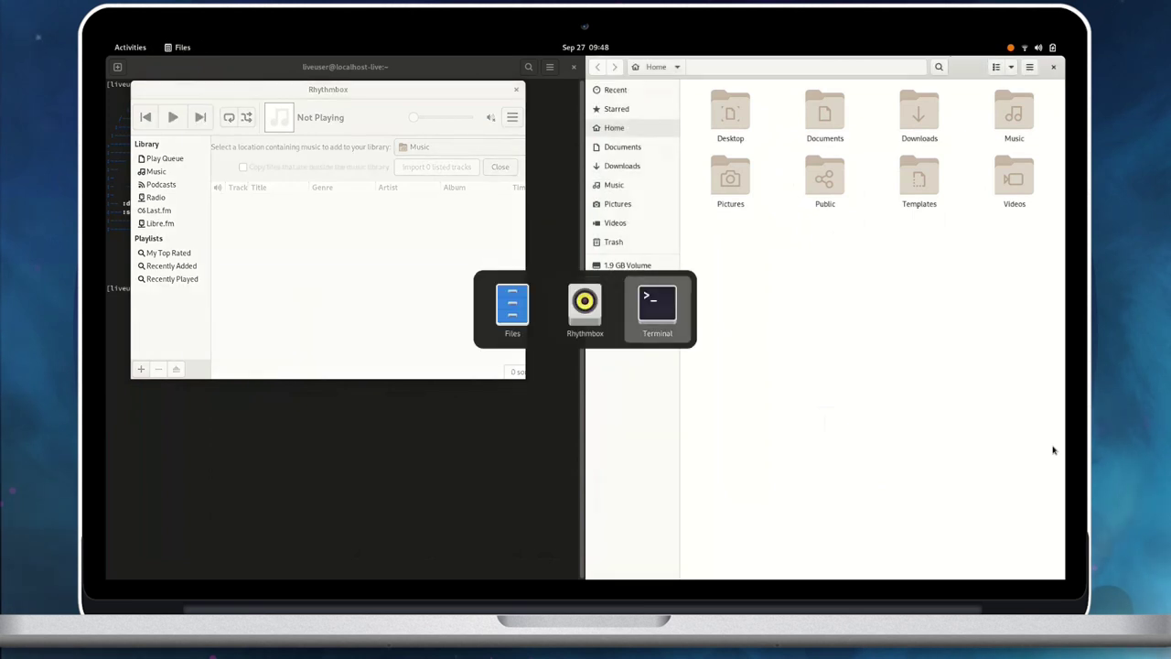
key(alt+Tab)
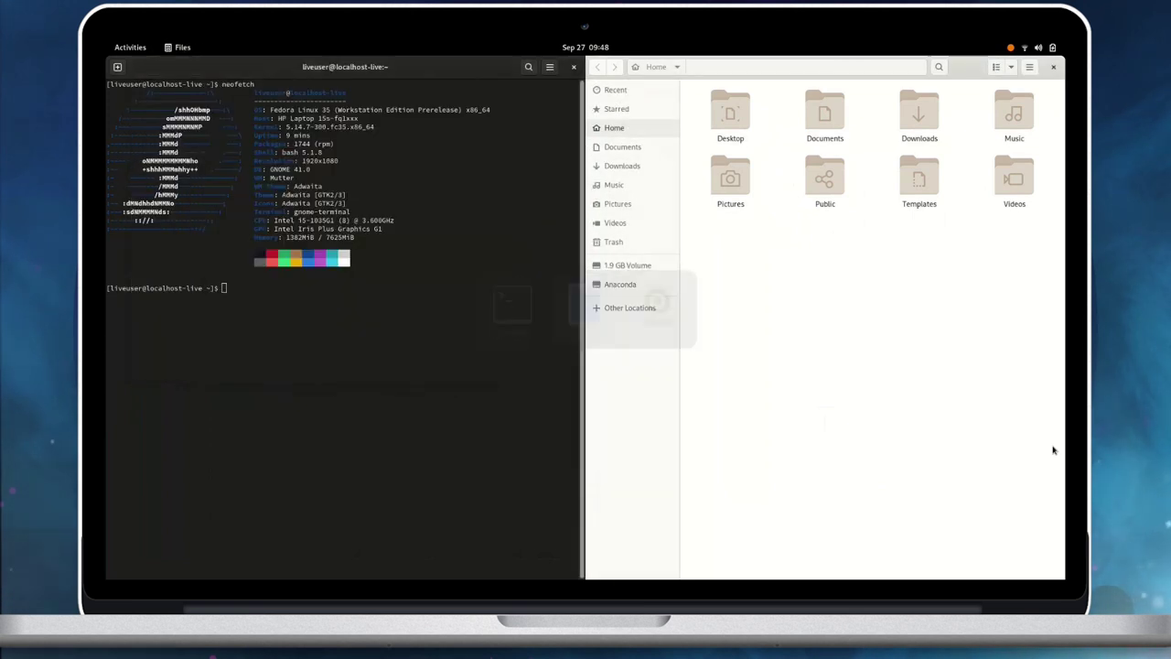
key(alt+Tab)
key(alt+Tab)
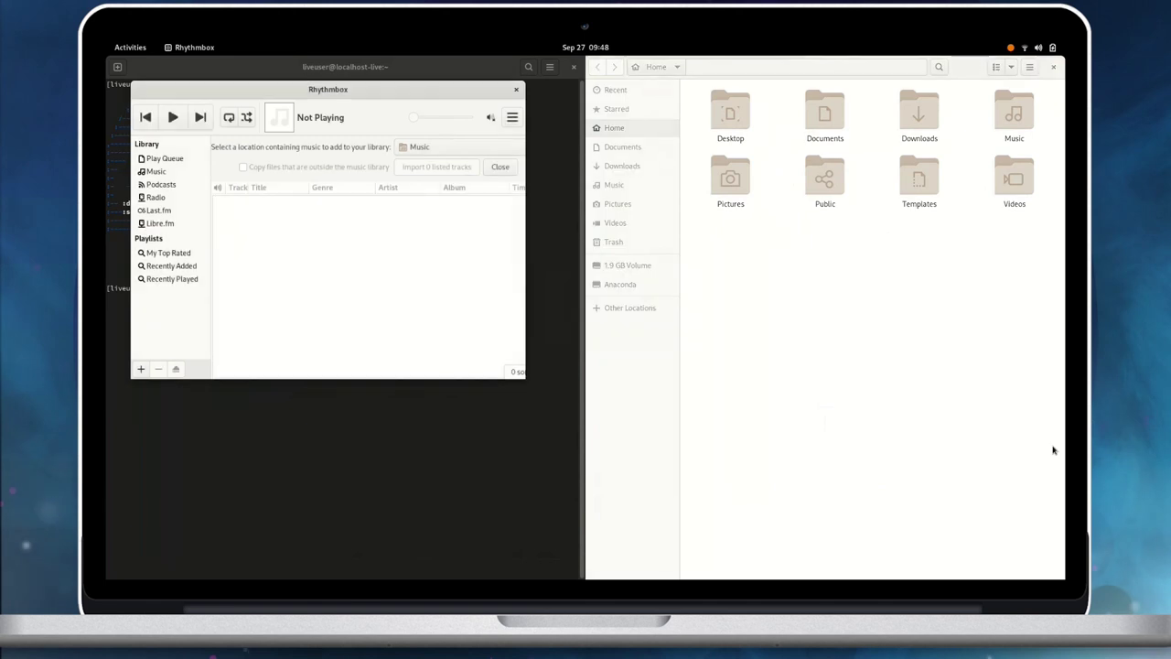
key(alt+Tab)
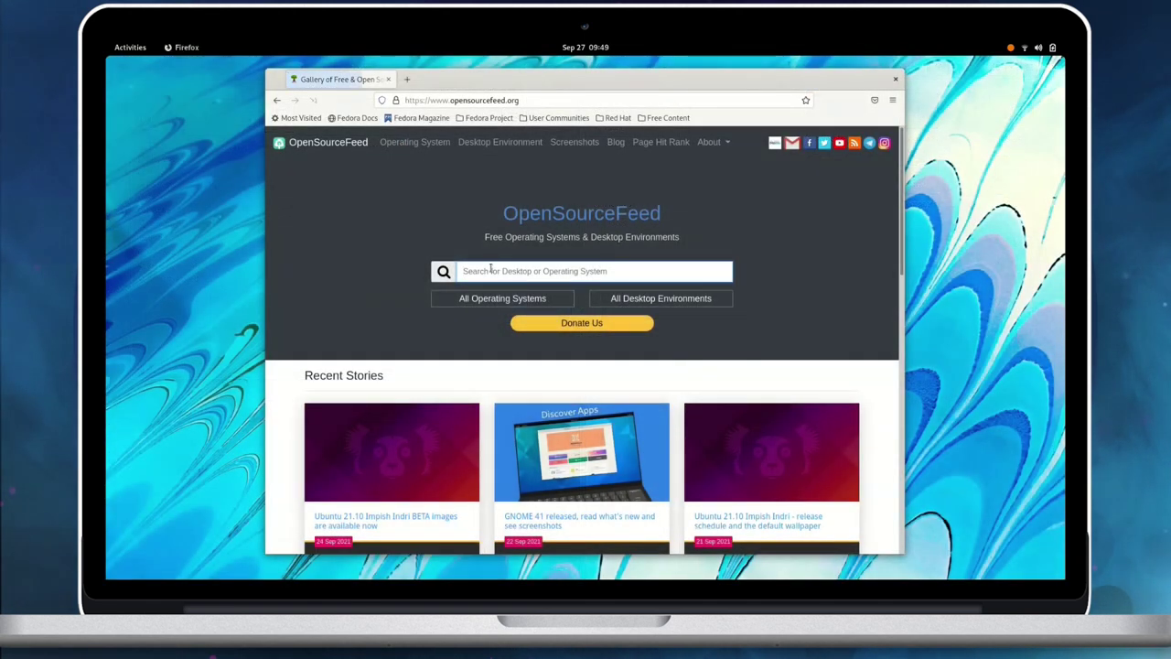
Search the OpenSourceFeed site for "fedo" and open the suggested Fedora distribution page.
click(491, 270)
text(fedo)
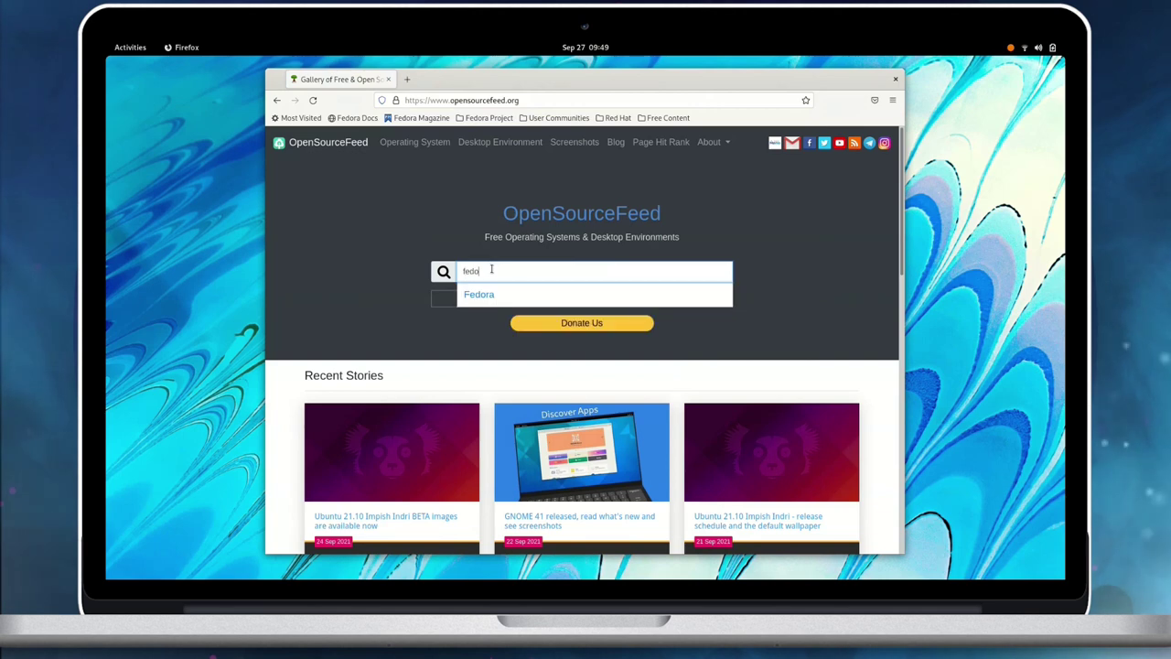
click(478, 294)
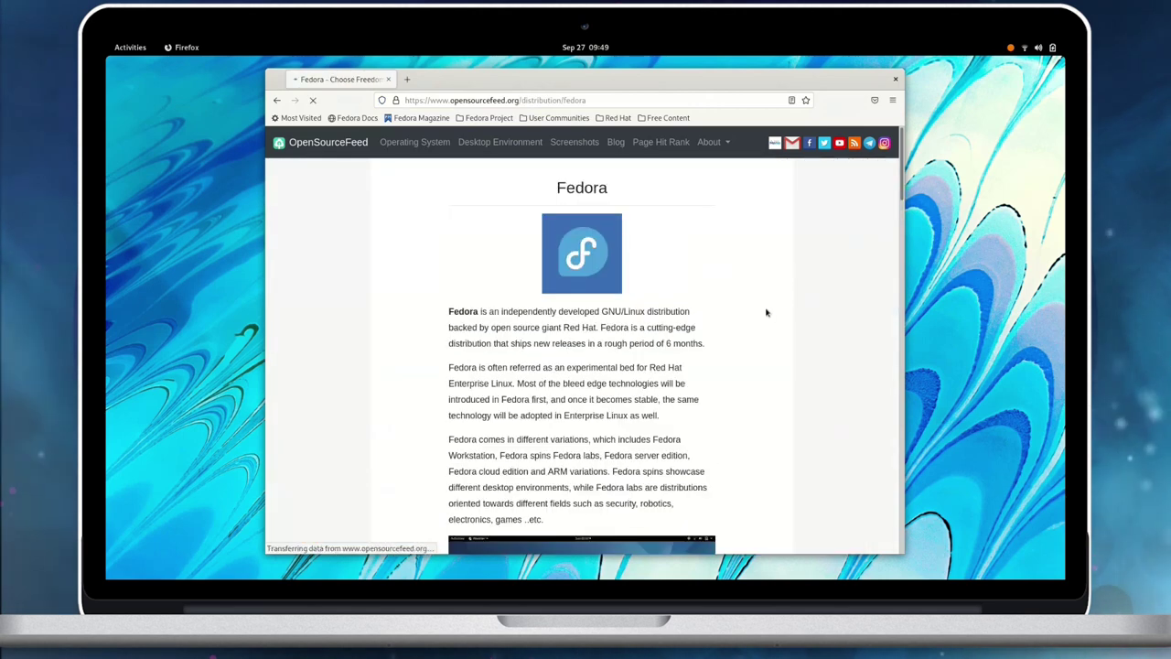
Maximize the Firefox window and skim the Fedora distribution page down to its details table and back.
key(super+Up)
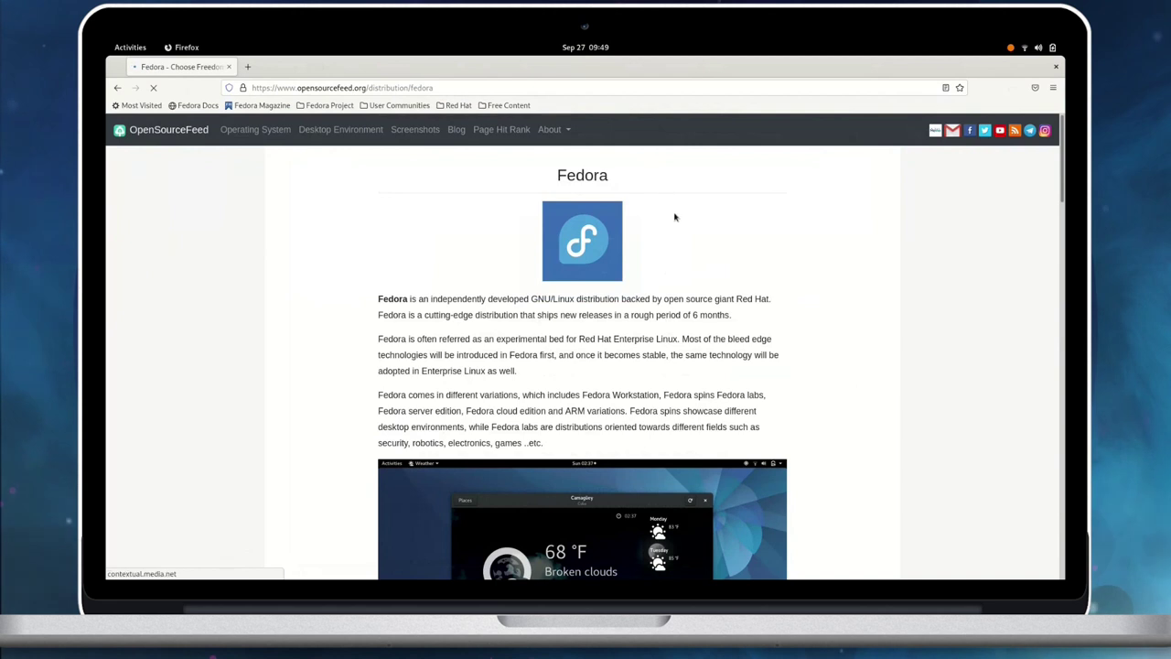
scroll(655, 322, down, 5)
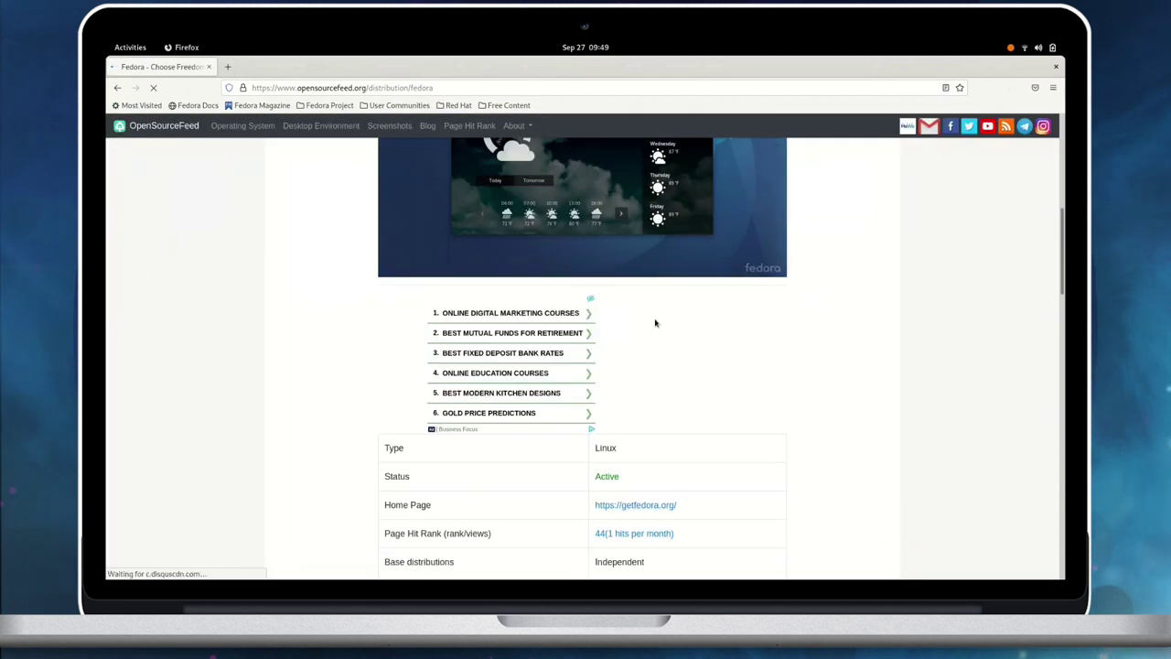
scroll(655, 322, up, 5)
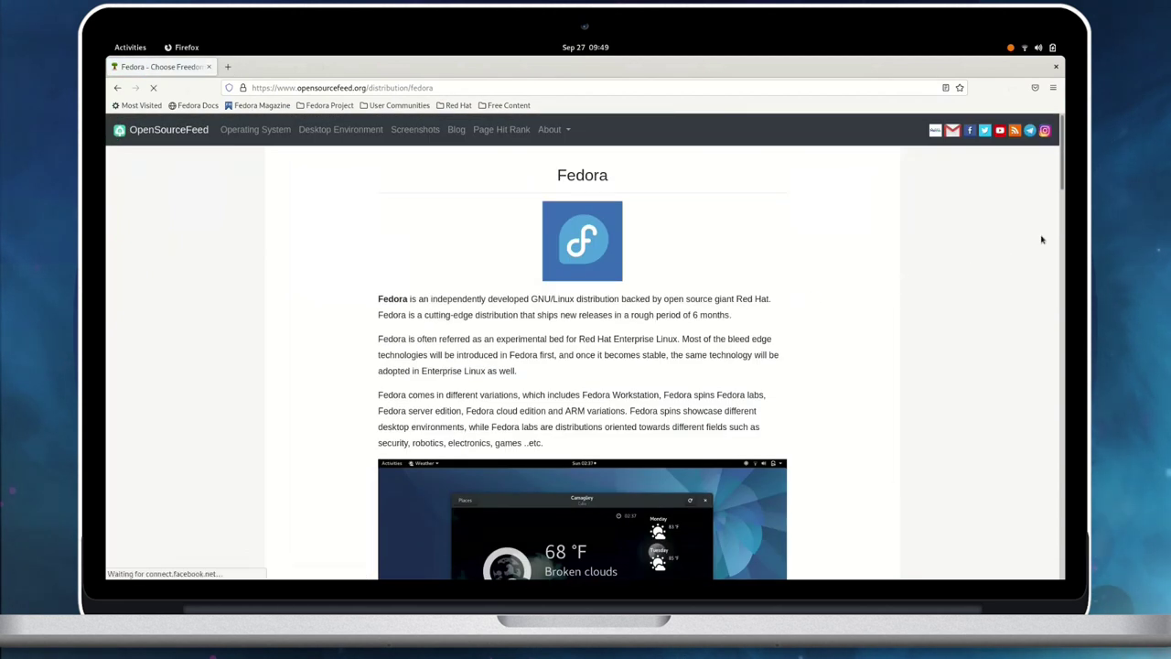
Open the About Firefox information from the browser's help options.
click(1054, 88)
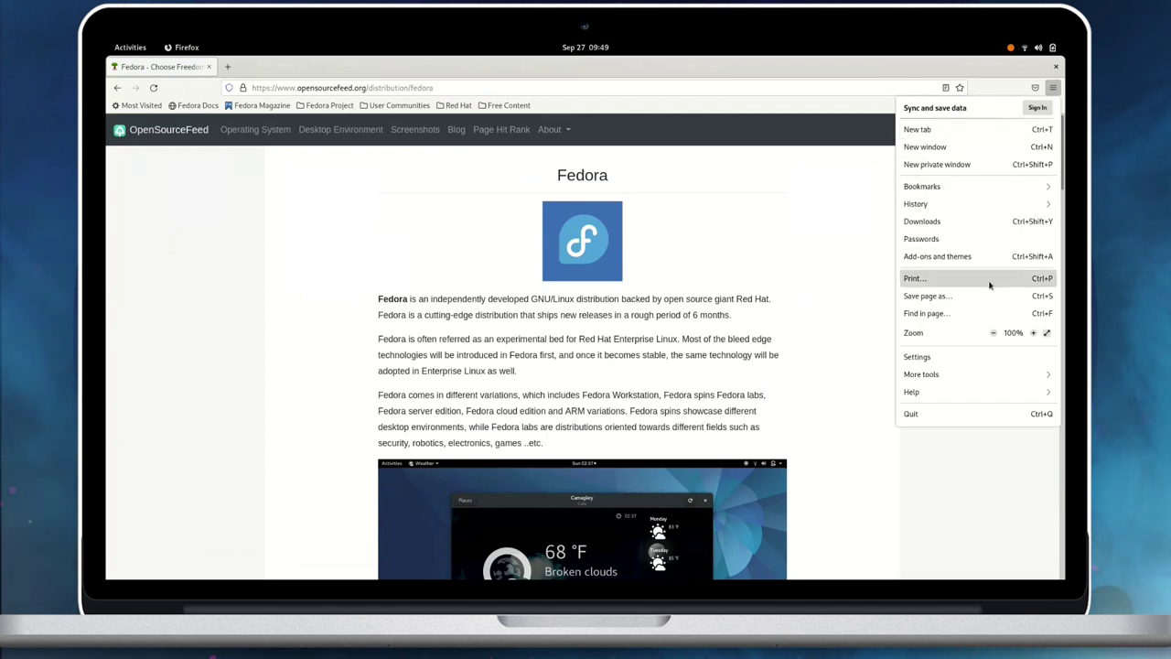
click(961, 396)
click(924, 220)
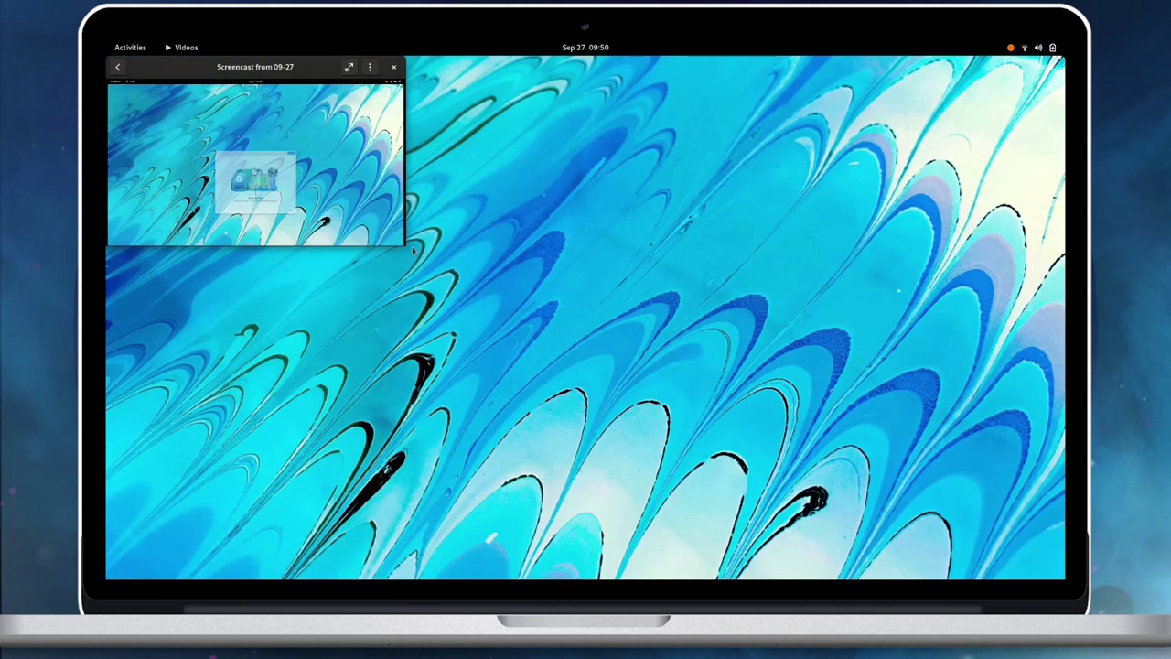
Switch to Videos, move its window to the middle of the desktop and look at the player's options.
drag(478, 58, 679, 163)
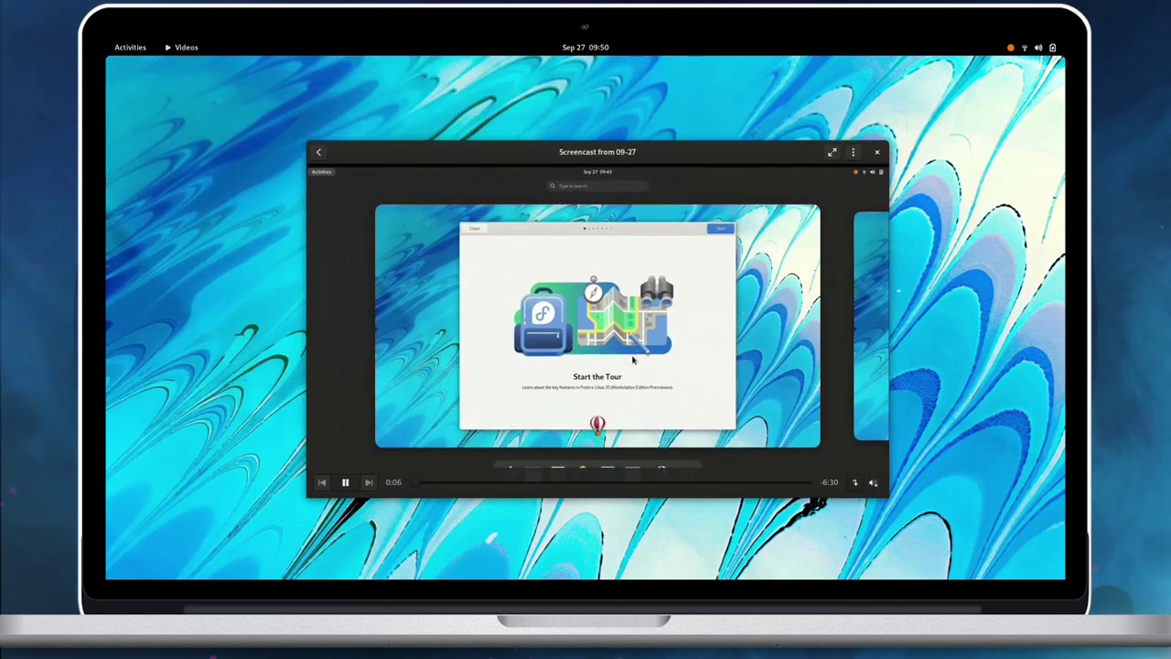
click(853, 152)
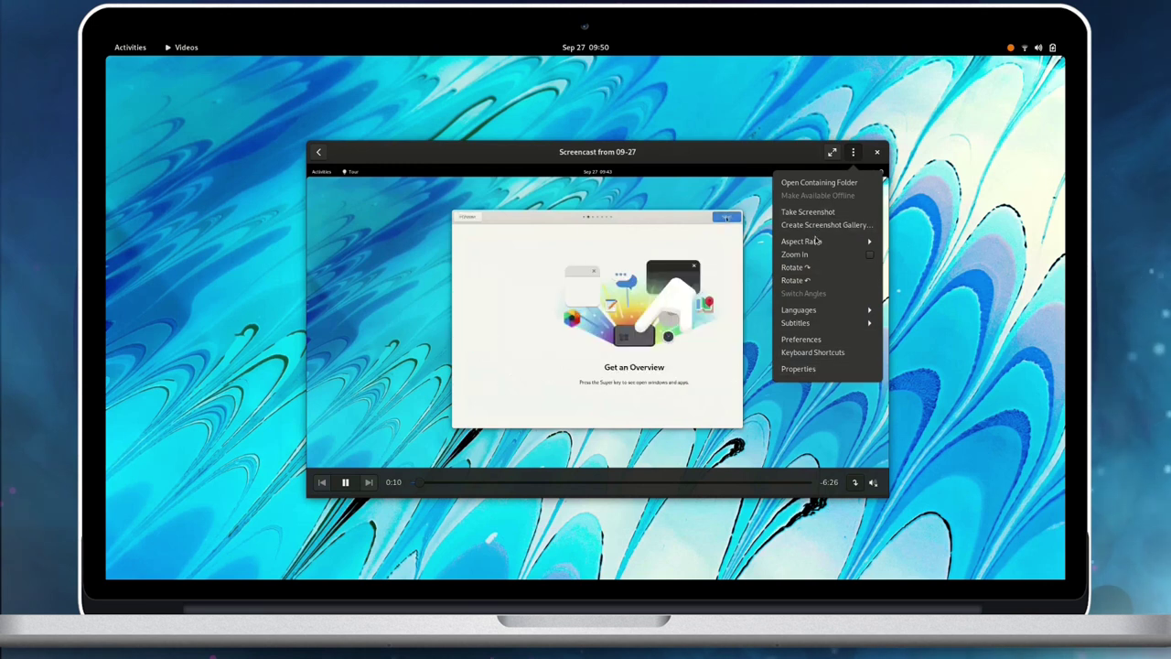
click(659, 327)
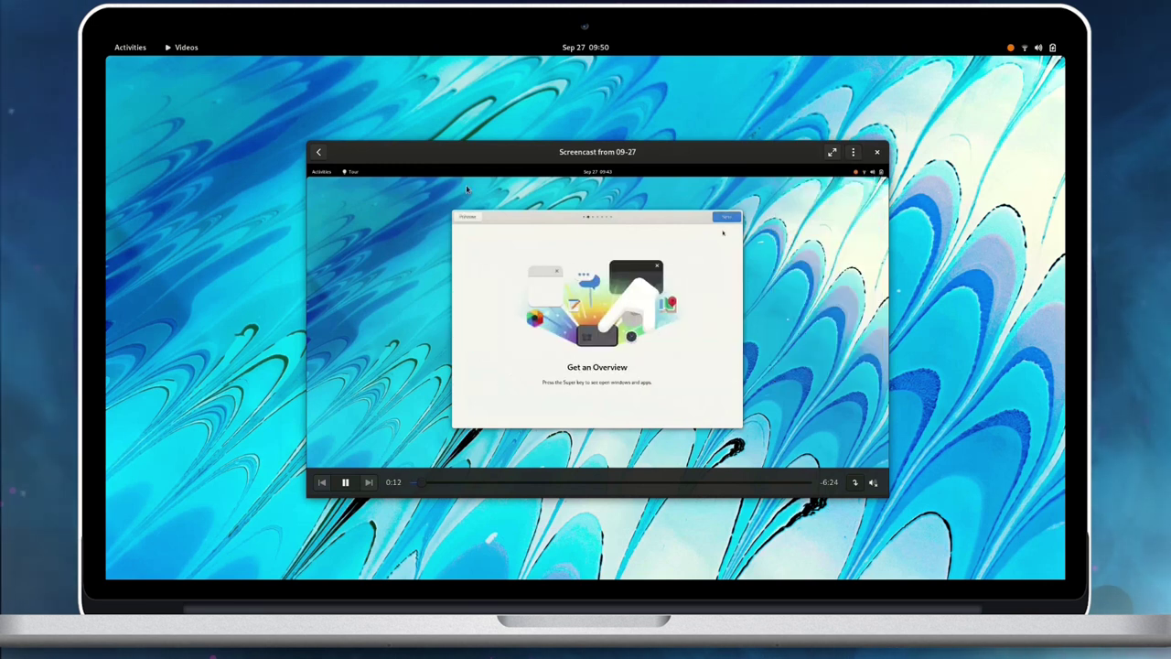
click(185, 47)
click(322, 183)
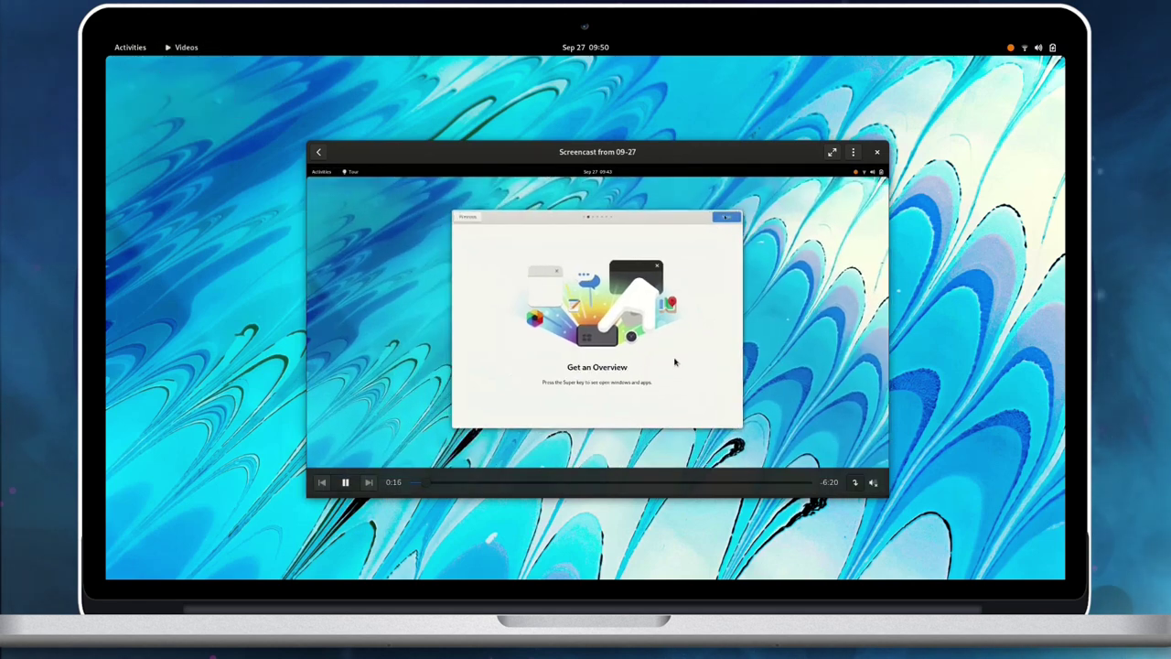
Maximize the Videos window, restore it and move it around the desktop.
key(super+Up)
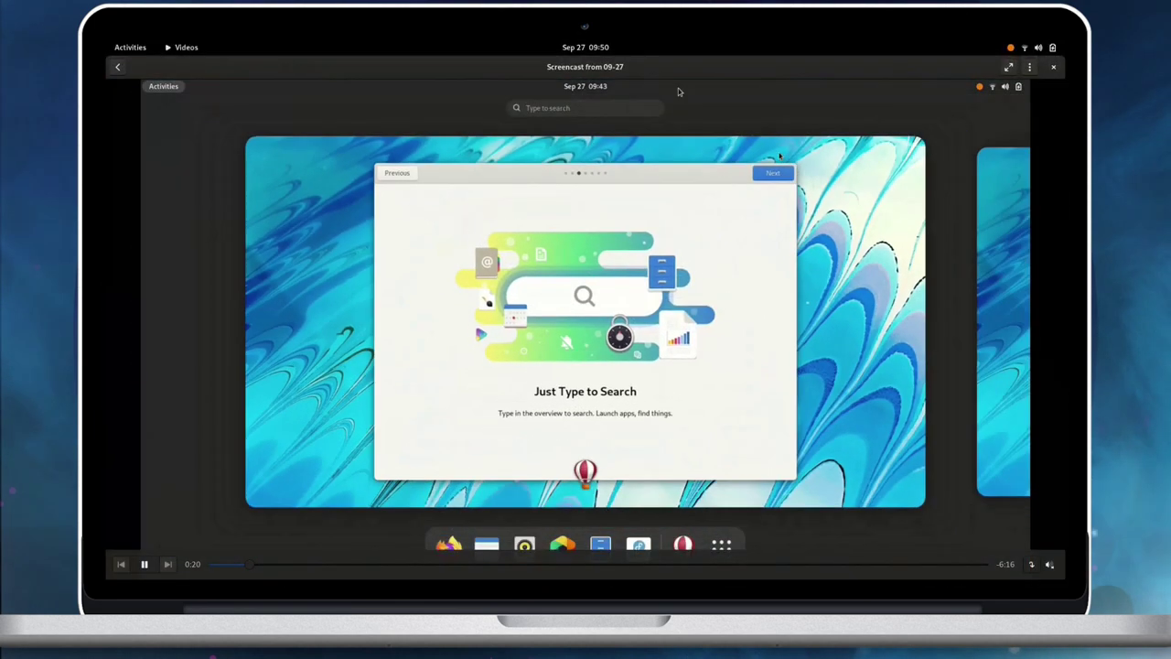
drag(670, 66, 631, 127)
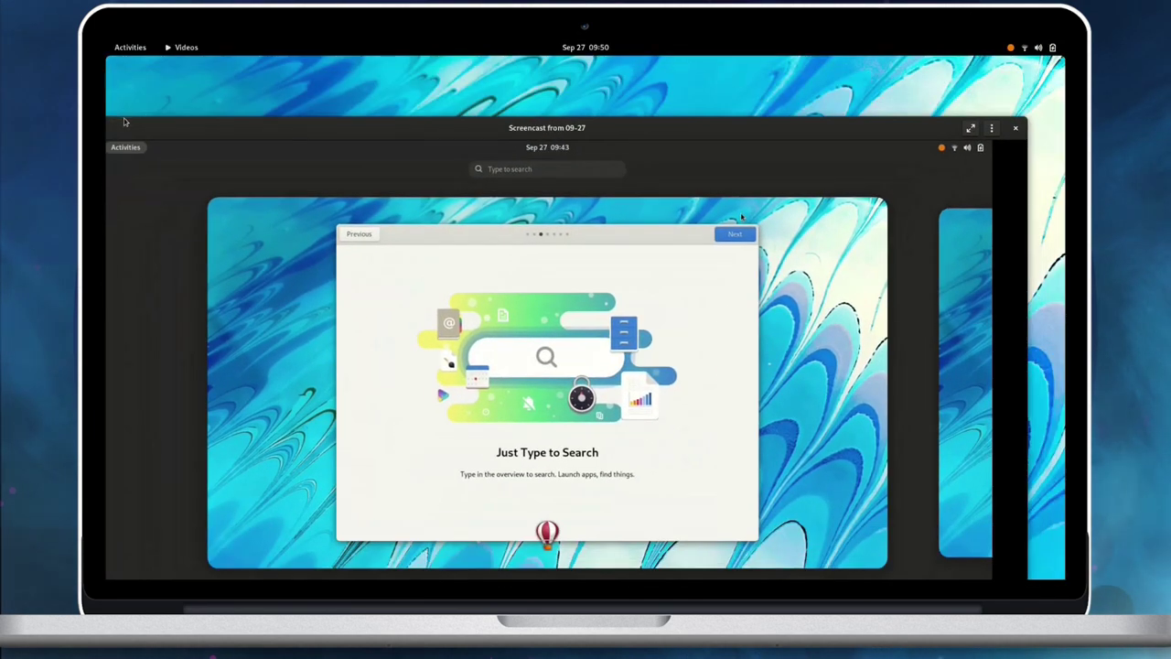
drag(228, 131, 369, 112)
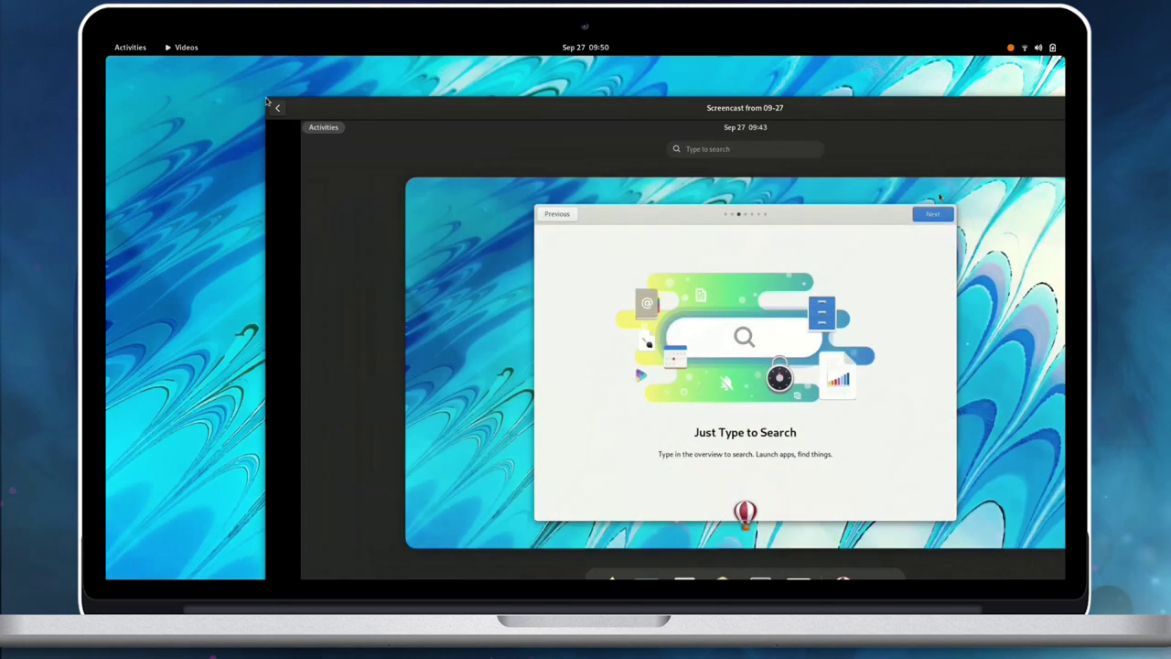
drag(263, 97, 655, 263)
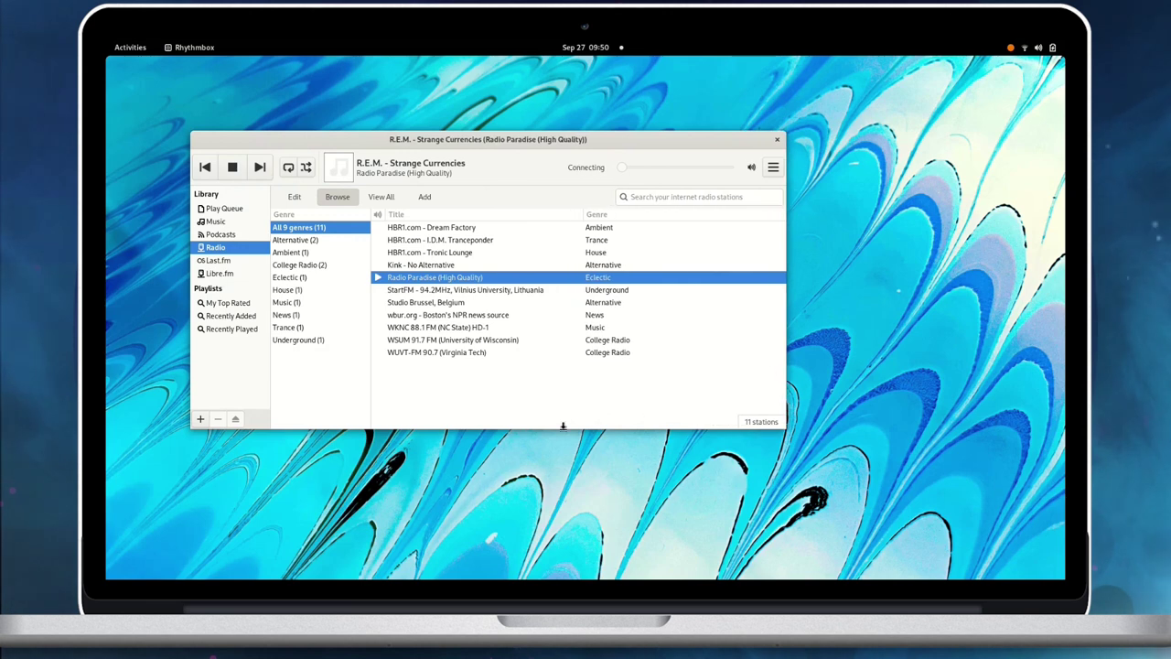
Switch to Rhythmbox, make its window taller and shift it slightly on the desktop.
drag(563, 429, 564, 542)
drag(529, 137, 478, 163)
View the About Rhythmbox information, close it and show the desktop's calendar and notification area.
click(722, 192)
click(682, 279)
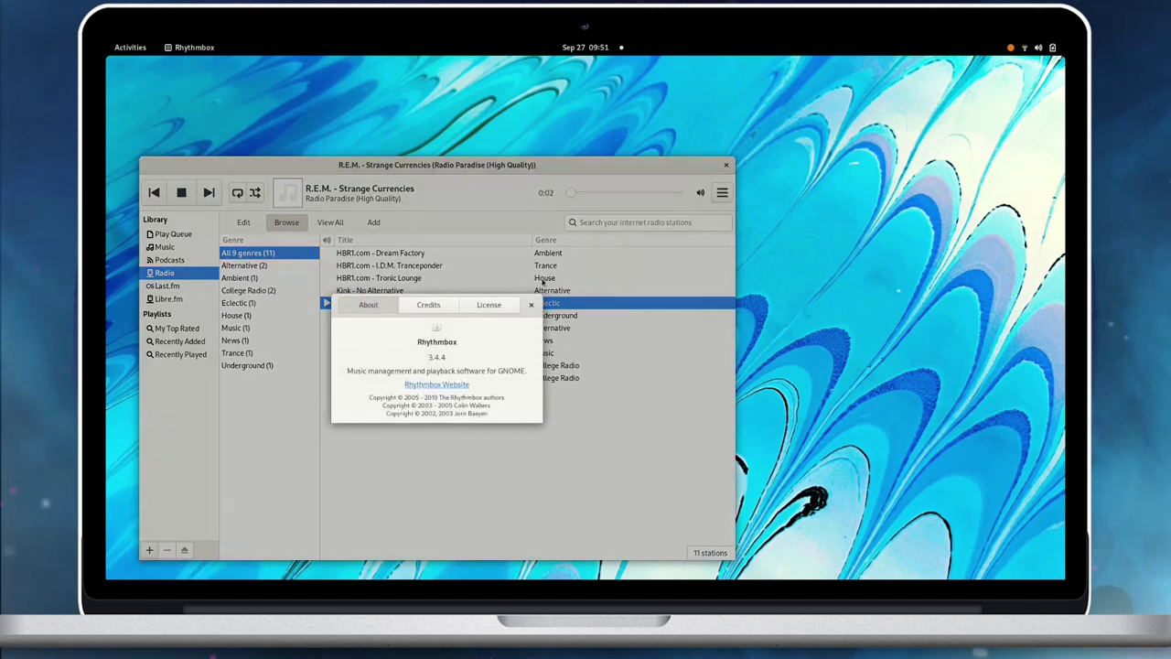
click(531, 305)
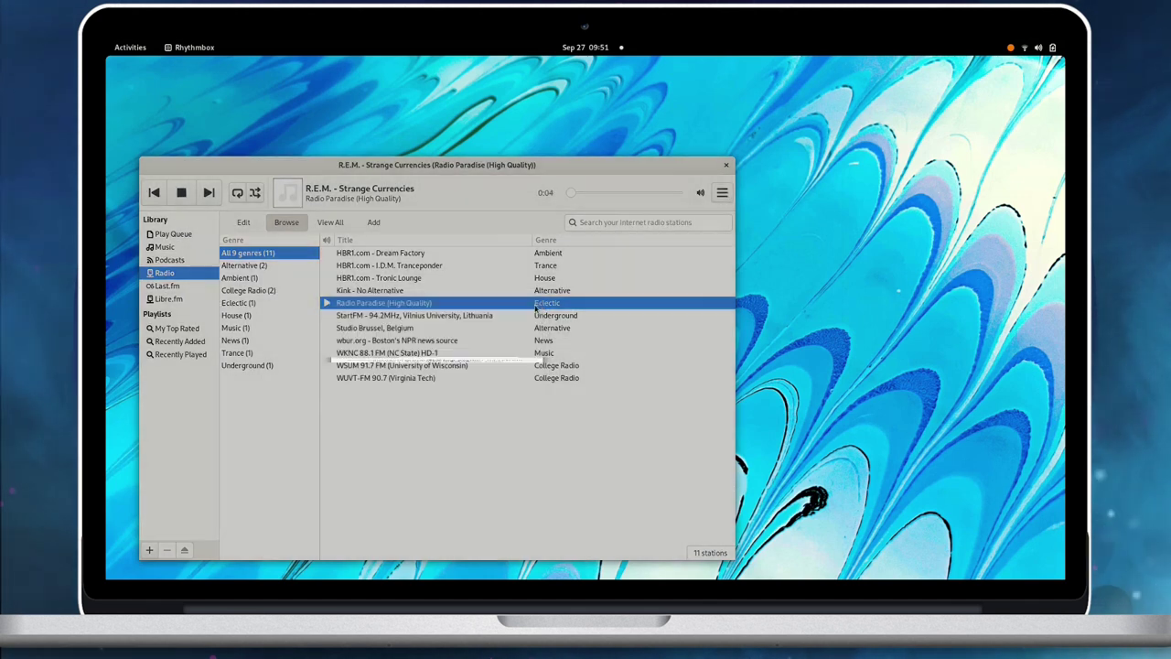
click(606, 45)
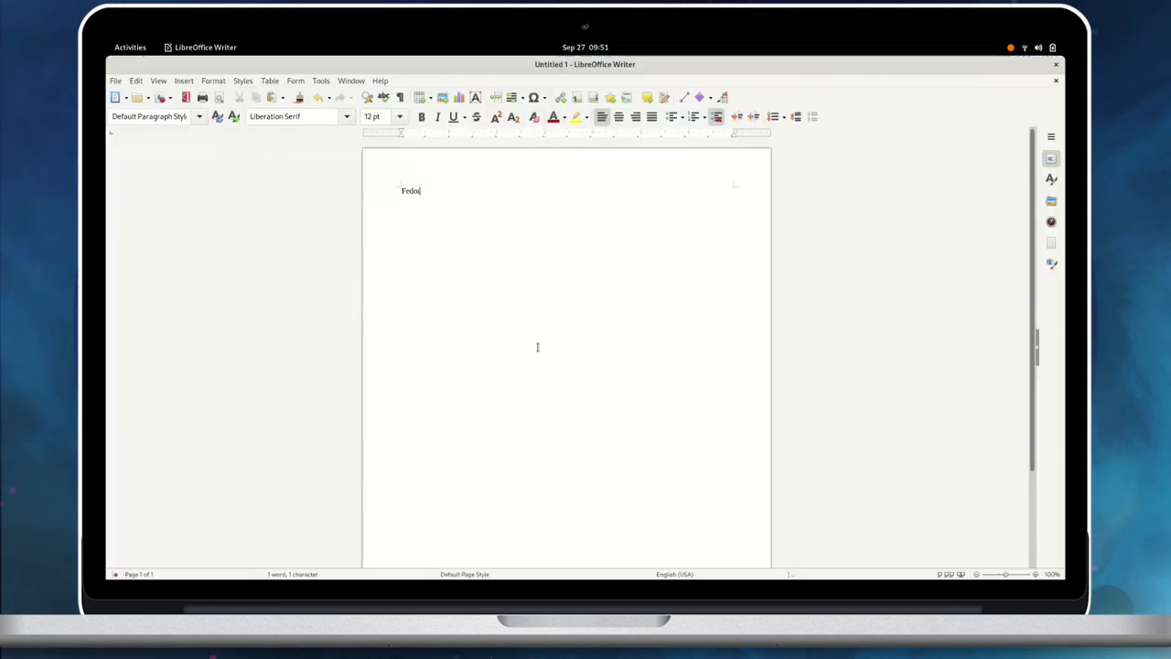
In LibreOffice Writer, write "Fedora 35 Workstation" above "with GNOME 41" and format the first line as a blue Title.
text(35 Workstation)
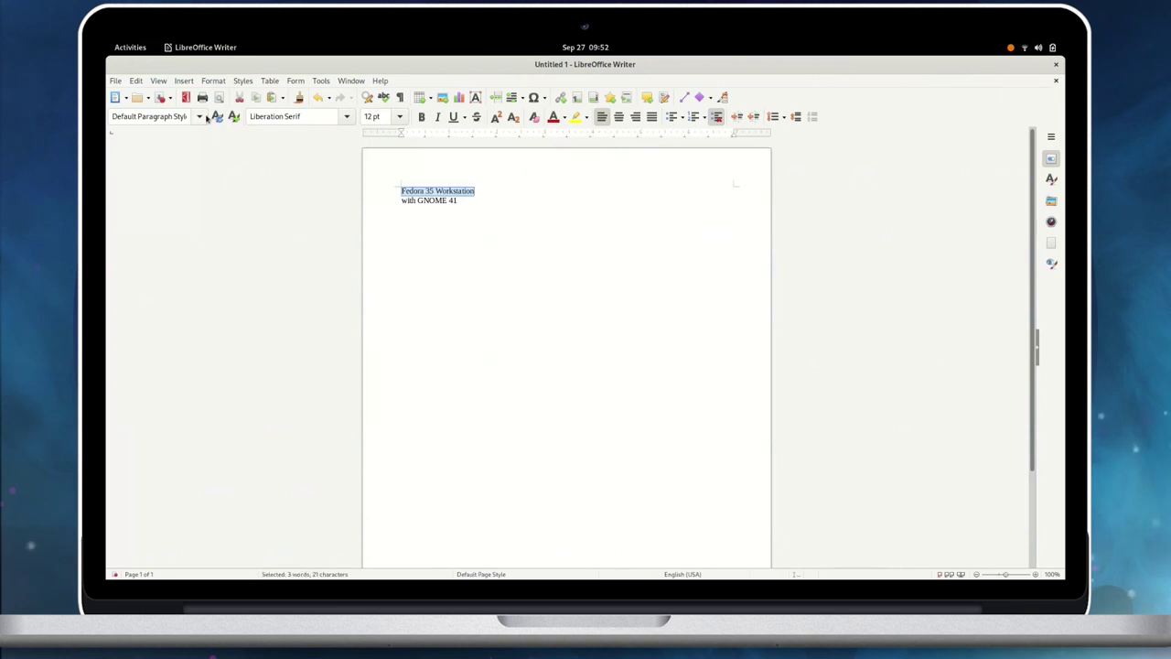
click(199, 116)
click(137, 183)
click(565, 117)
click(630, 235)
Format the line "with GNOME 41" with the Subtitle style and a magenta font colour.
triple_click(430, 225)
click(198, 116)
click(156, 202)
triple_click(622, 225)
click(565, 117)
click(604, 233)
Show the paragraph styles for the title line, and bring up the formatting properties for the subtitle.
triple_click(431, 206)
click(1051, 178)
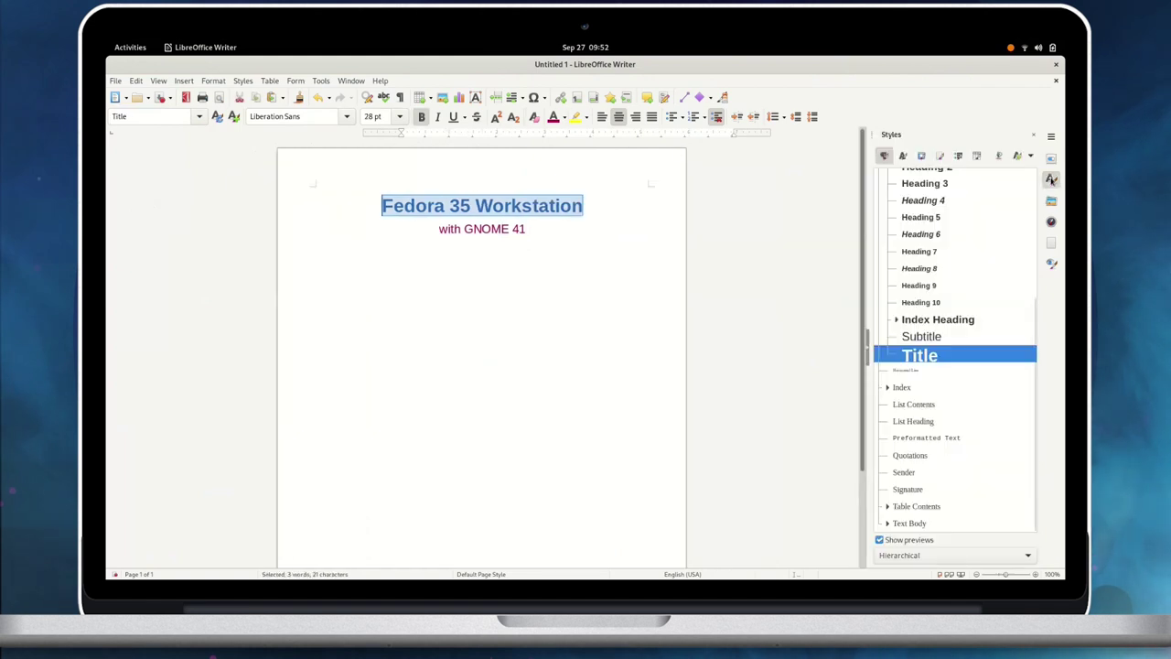
click(1052, 158)
click(544, 251)
Open the About LibreOffice information.
click(379, 80)
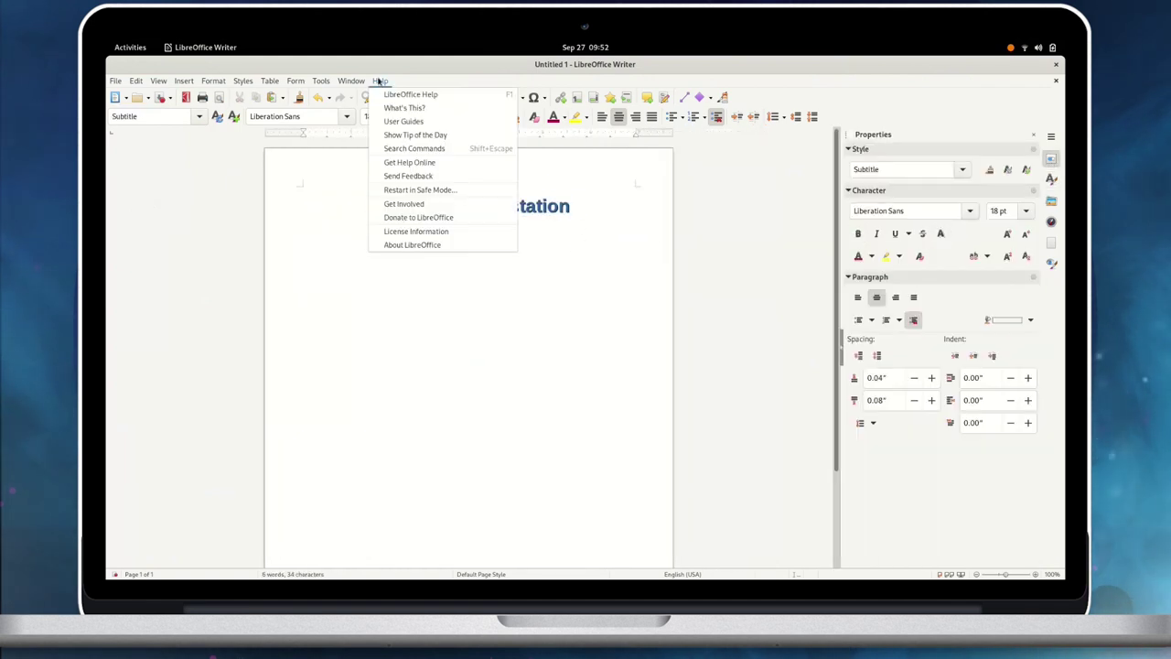
click(440, 243)
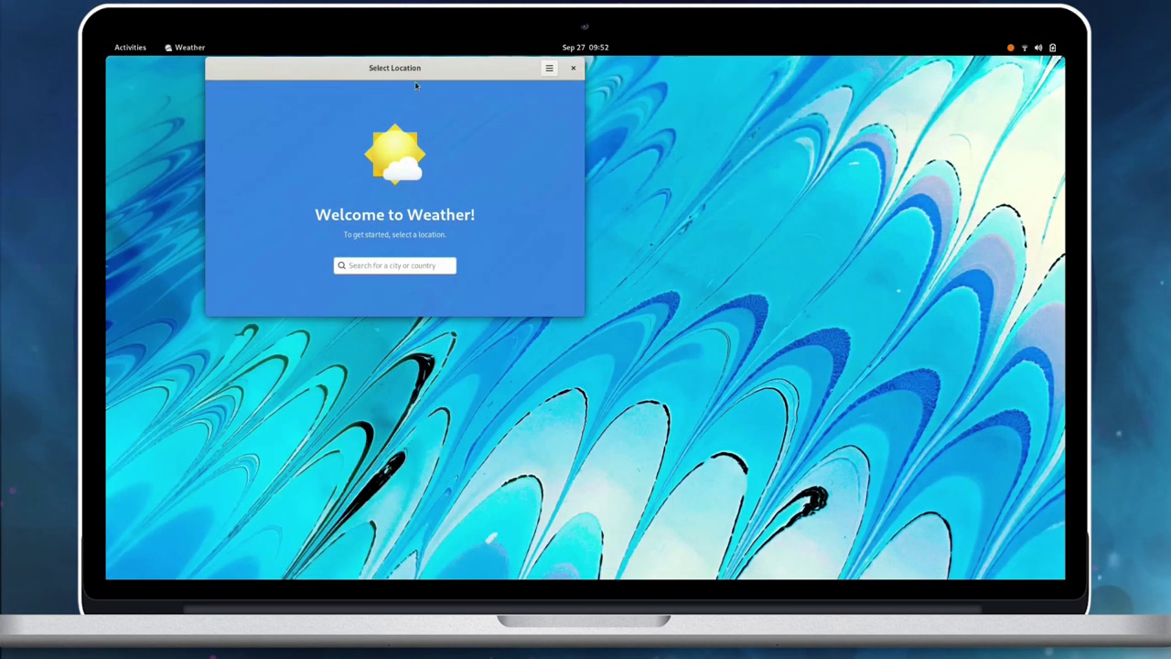
Switch to Weather, enlarge and reposition its window, and set the location to Ankara, Turkey.
drag(585, 317, 763, 450)
drag(521, 67, 696, 172)
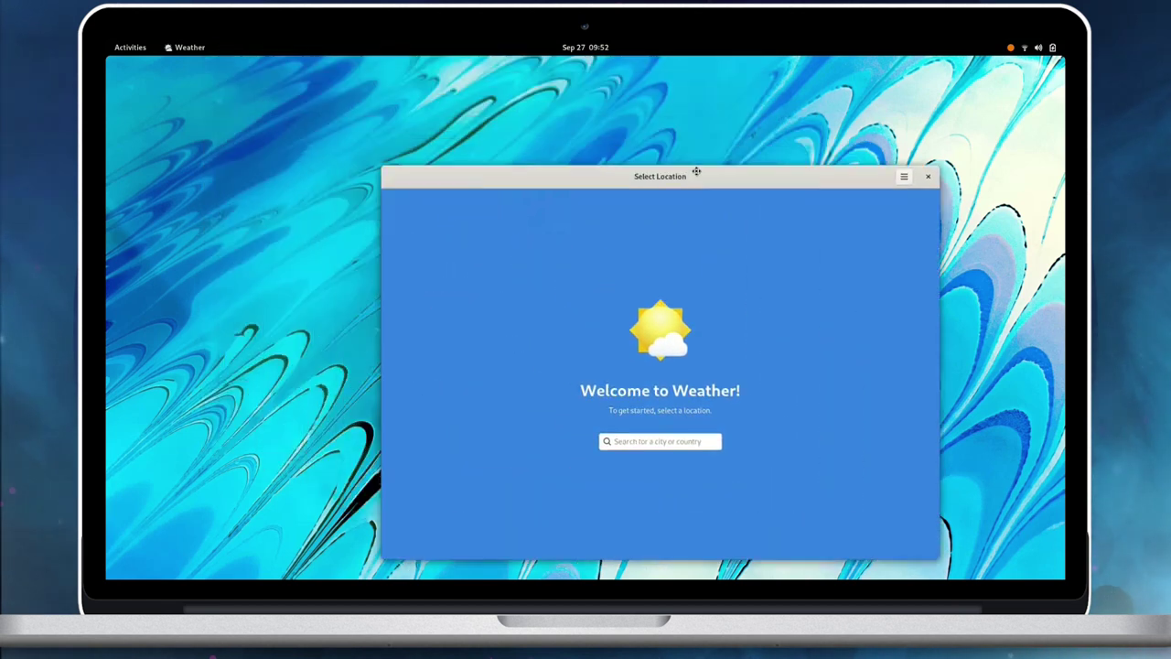
text(anka)
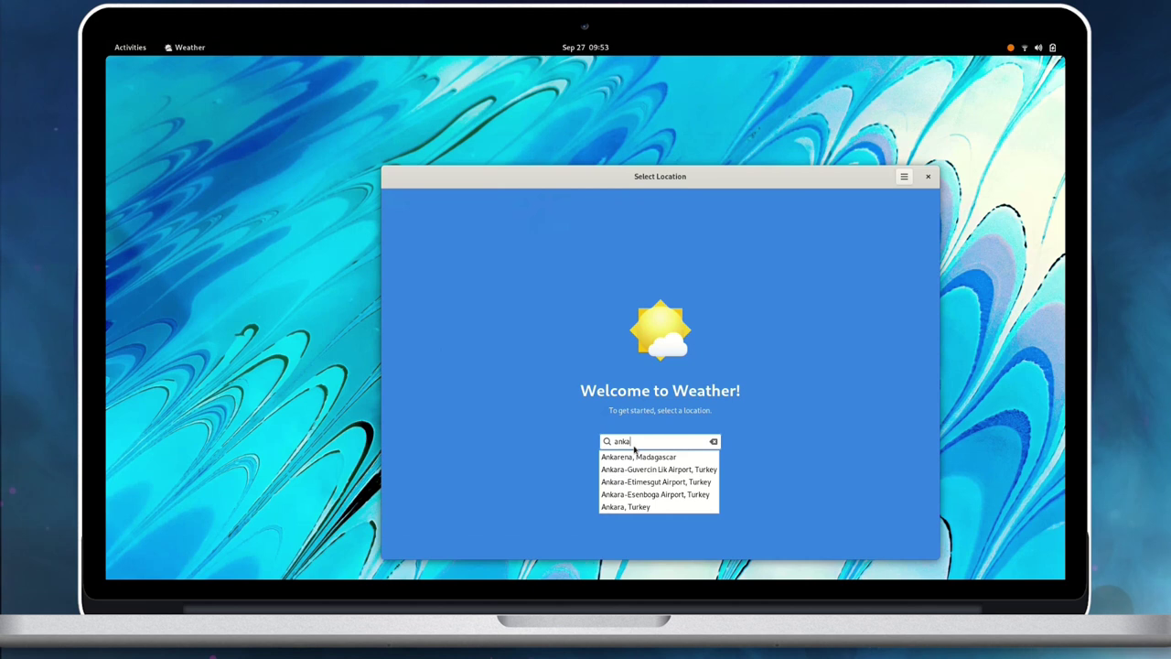
click(651, 508)
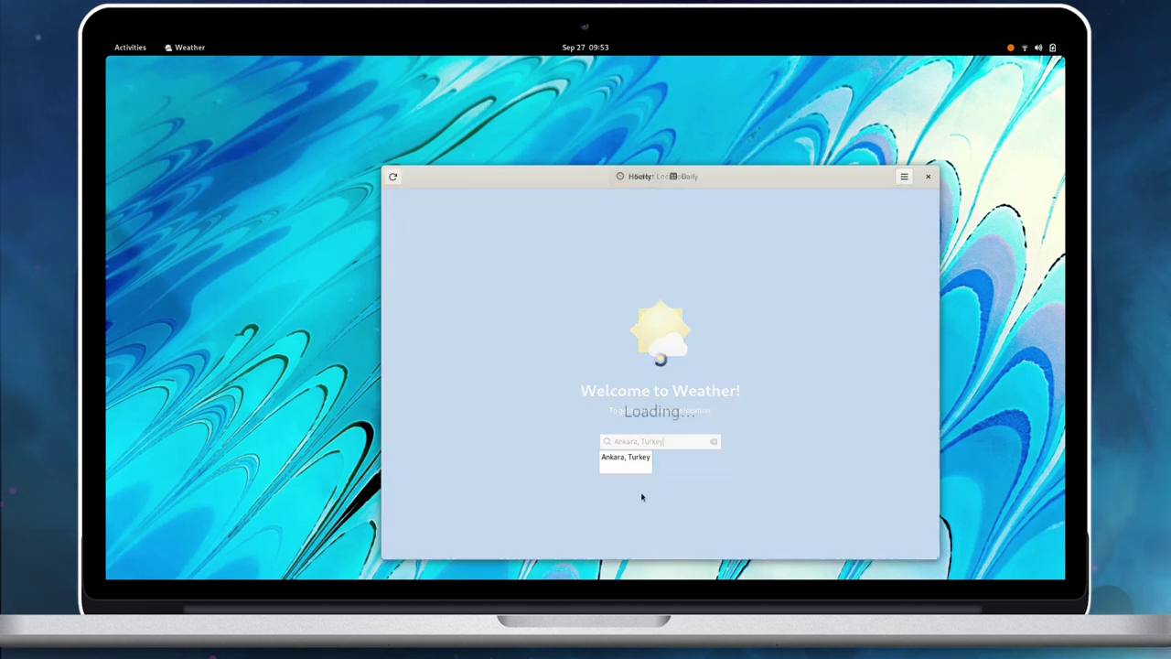
drag(455, 176, 379, 133)
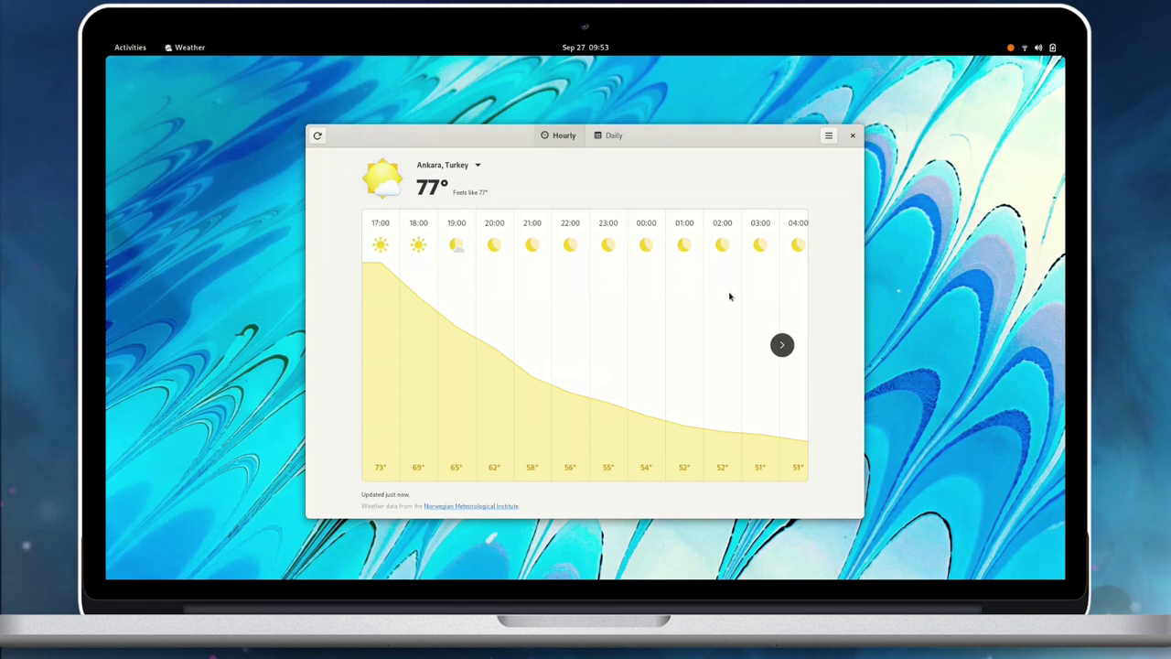
View Ankara's daily forecast, return to the hourly one and open the About Weather information.
click(614, 135)
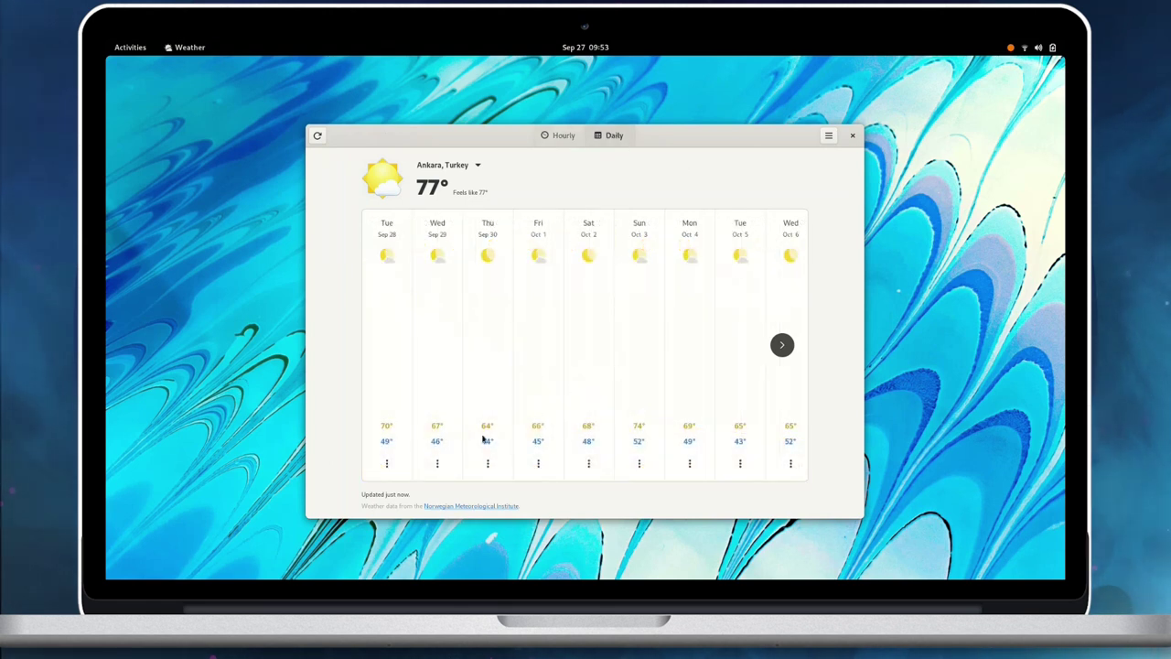
click(571, 135)
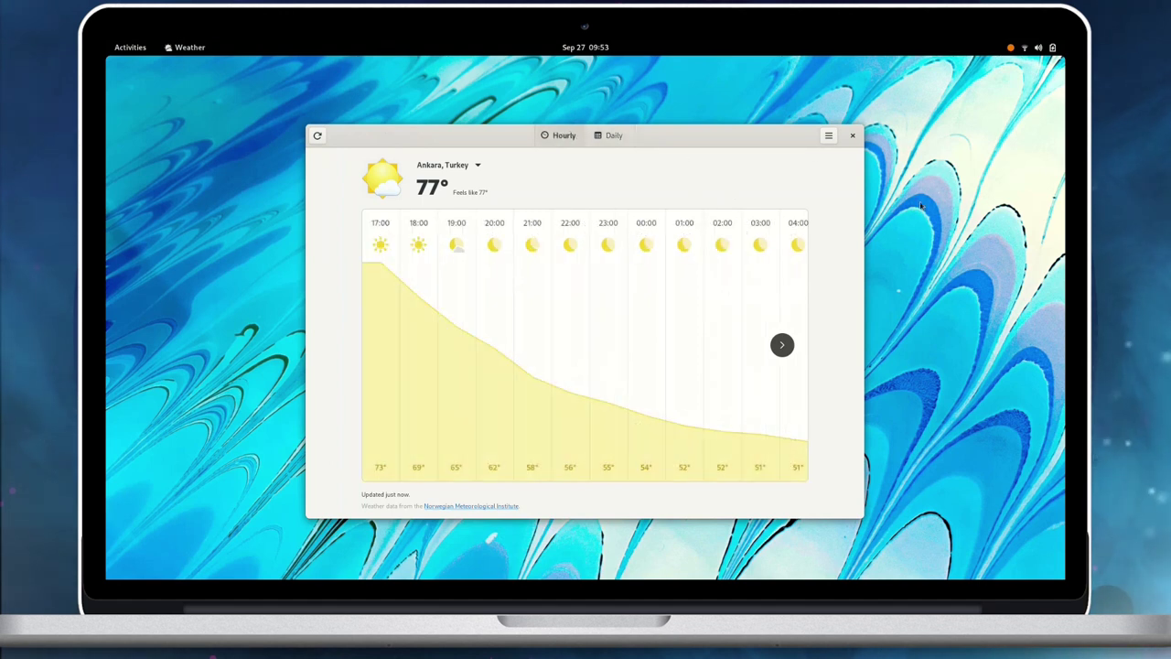
click(829, 135)
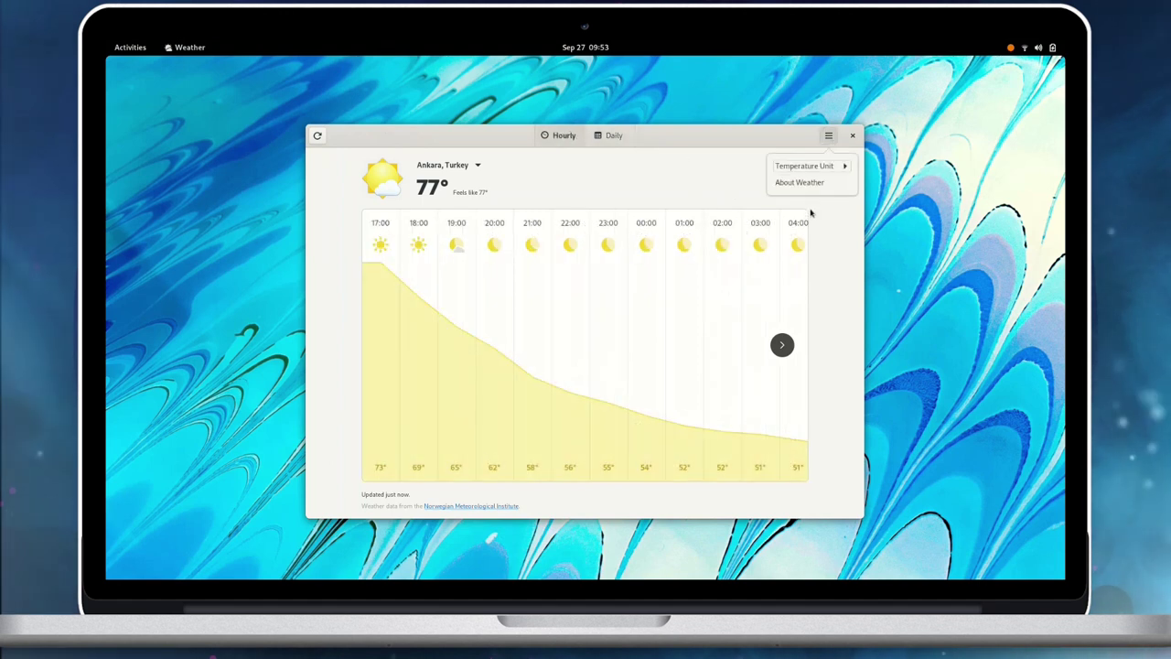
click(807, 184)
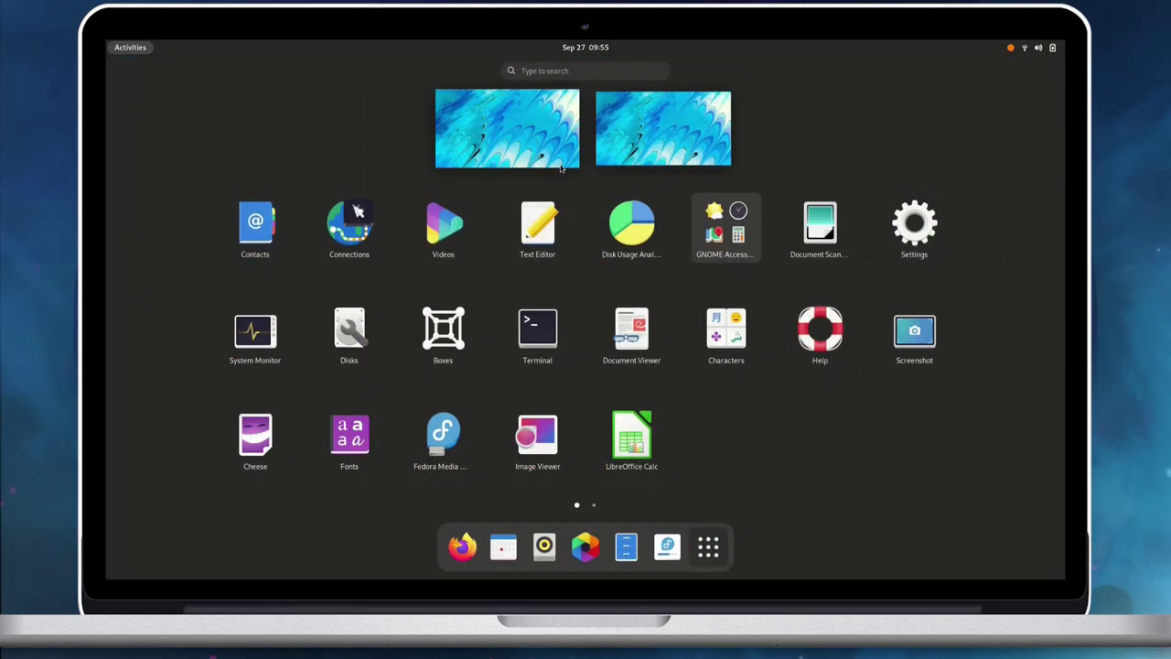
Launch Connections, go through all pages of its welcome tour and close the tour.
click(352, 224)
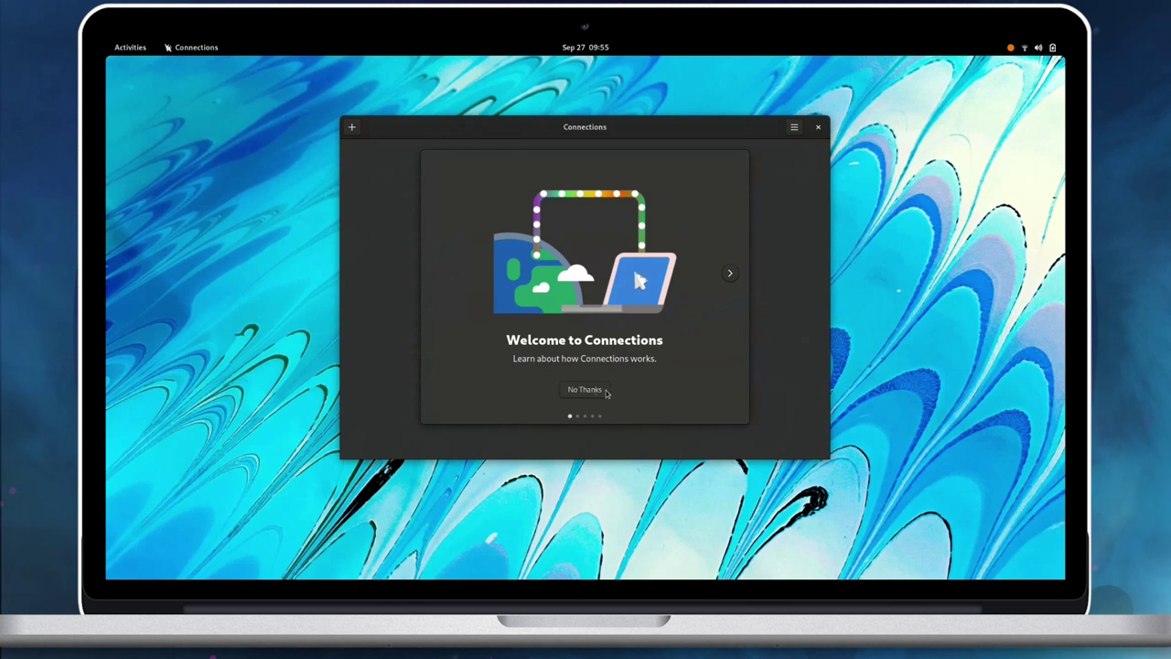
click(729, 273)
click(729, 273)
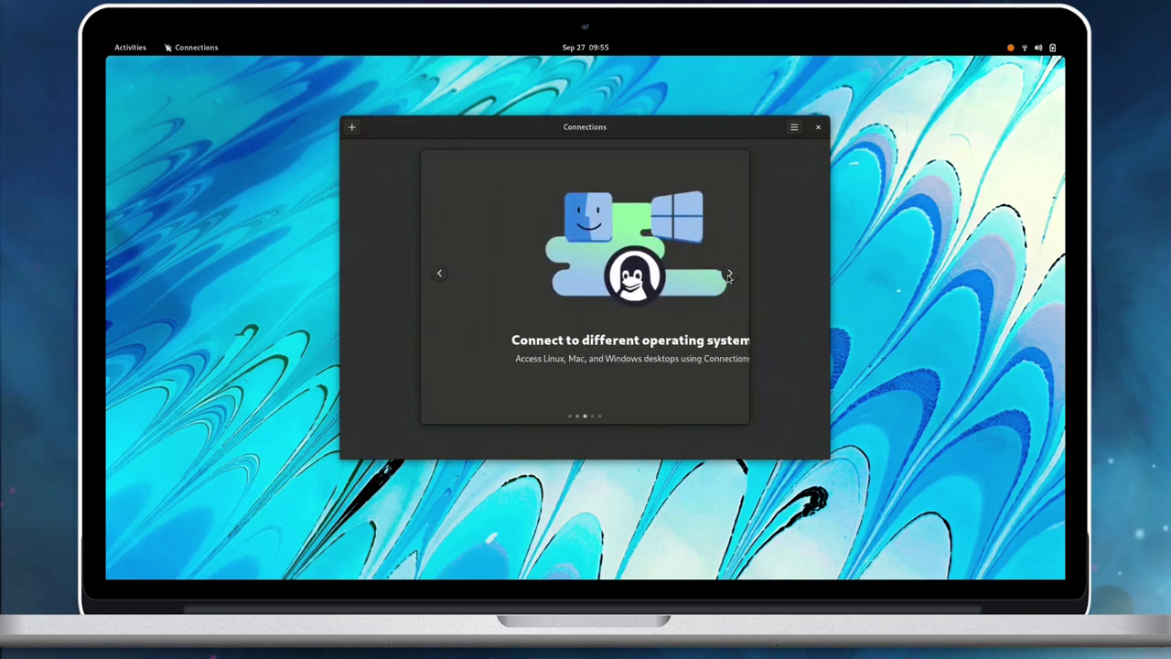
click(729, 274)
click(729, 274)
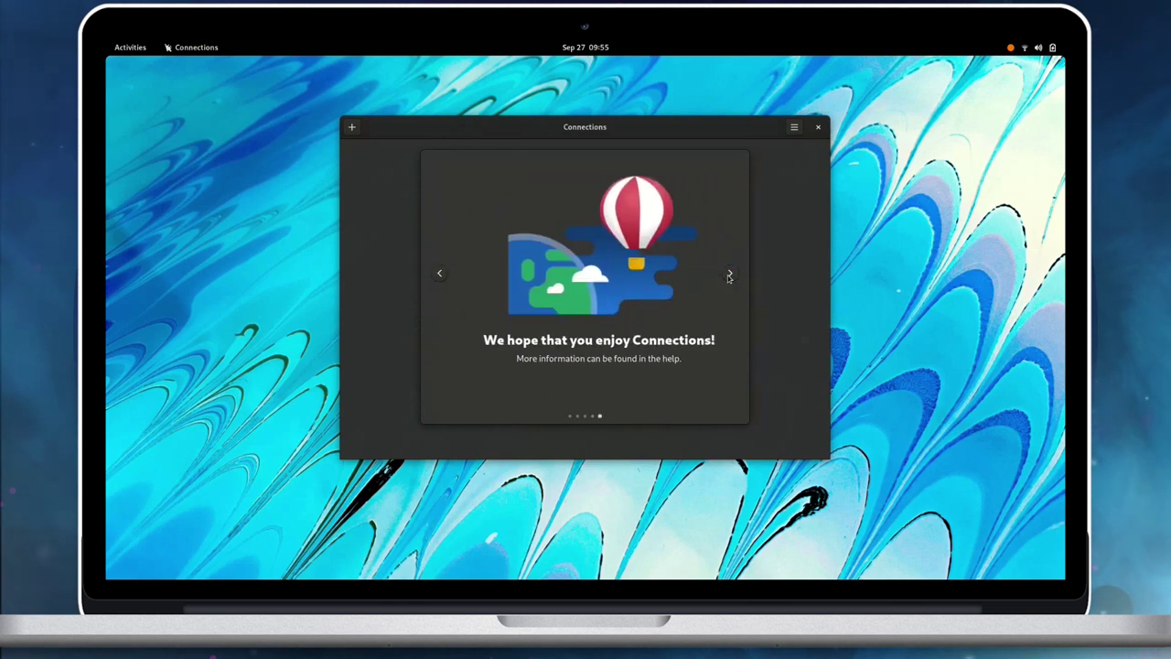
click(578, 388)
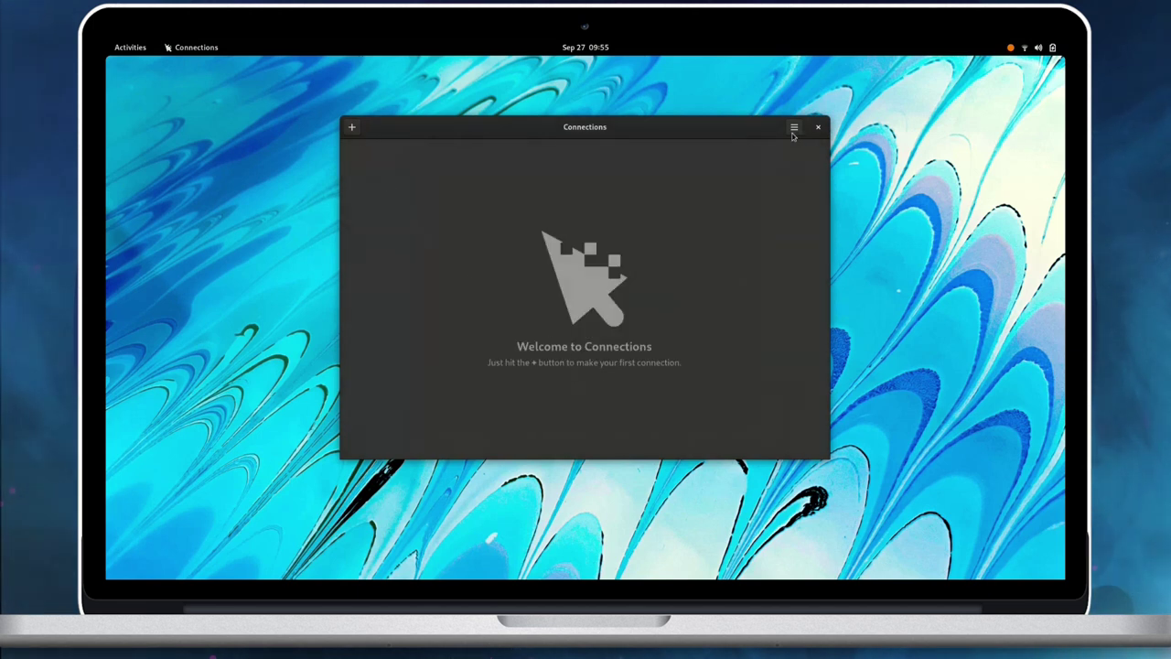
click(772, 183)
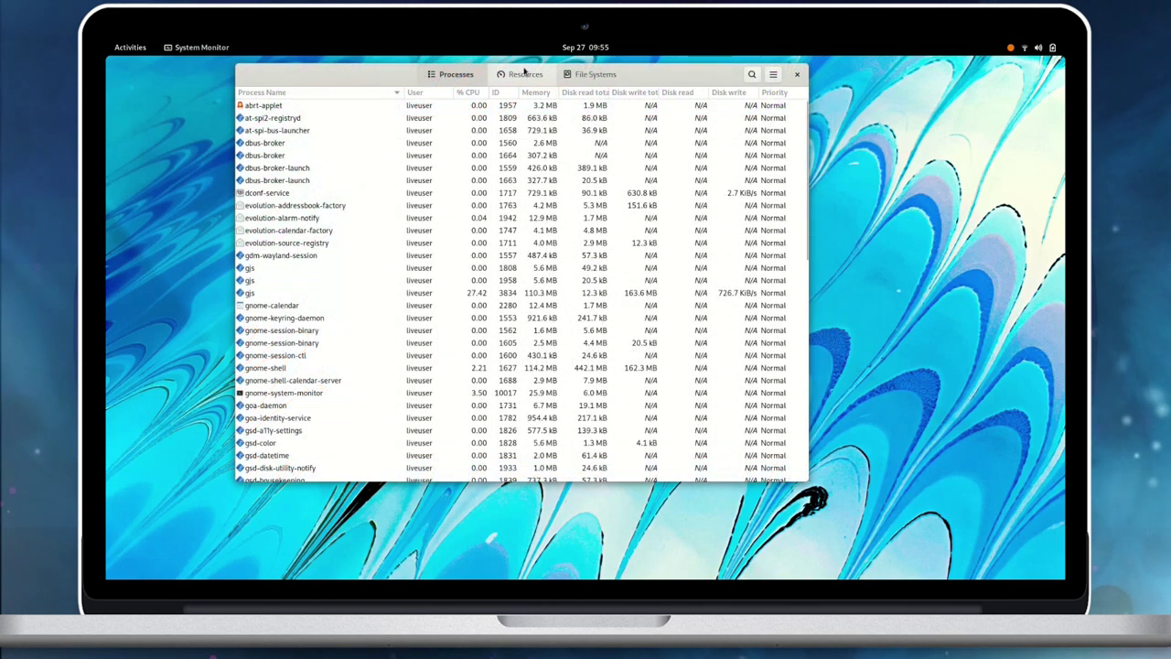
Switch to System Monitor, view the resource graphs and sort the process list by memory use in descending order.
click(523, 73)
drag(654, 81, 778, 113)
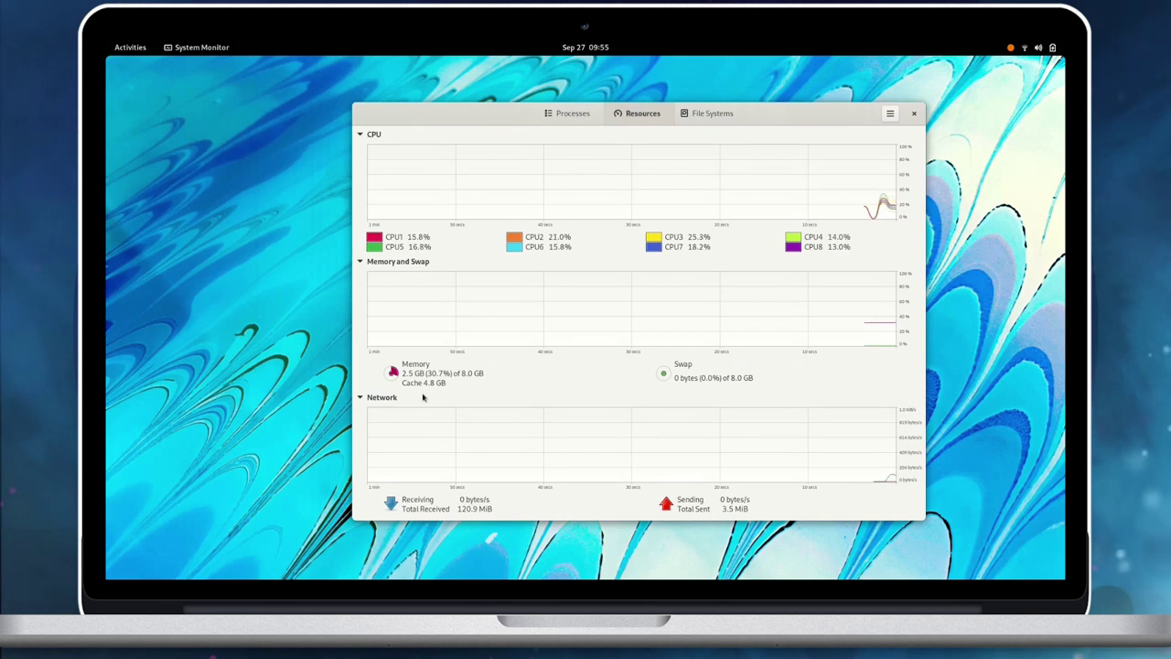
click(575, 114)
click(657, 130)
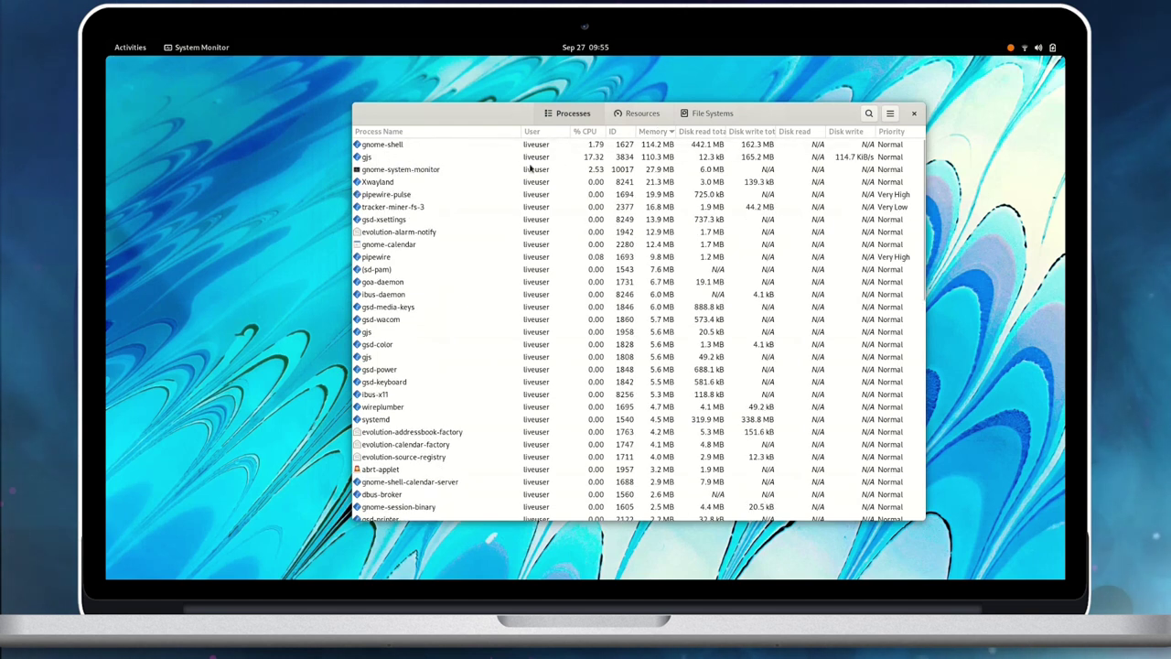
Show System Monitor's resource graphs, tile its window to the right half of the desktop, and launch Terminal tiled to the left half.
click(644, 114)
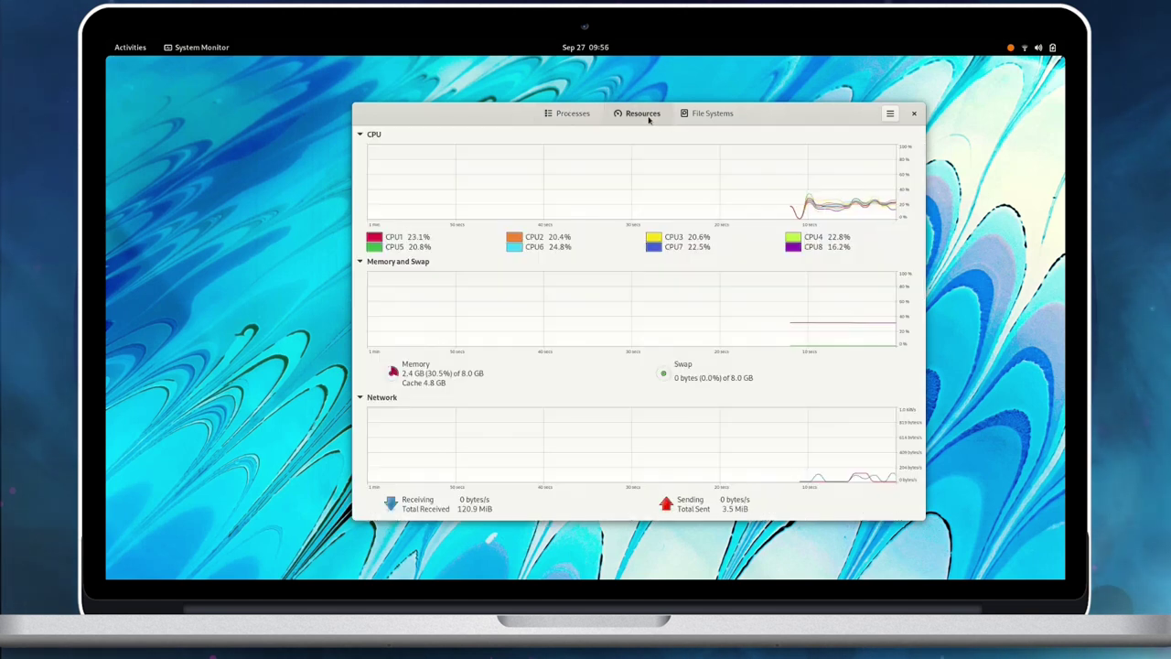
drag(444, 116, 1054, 132)
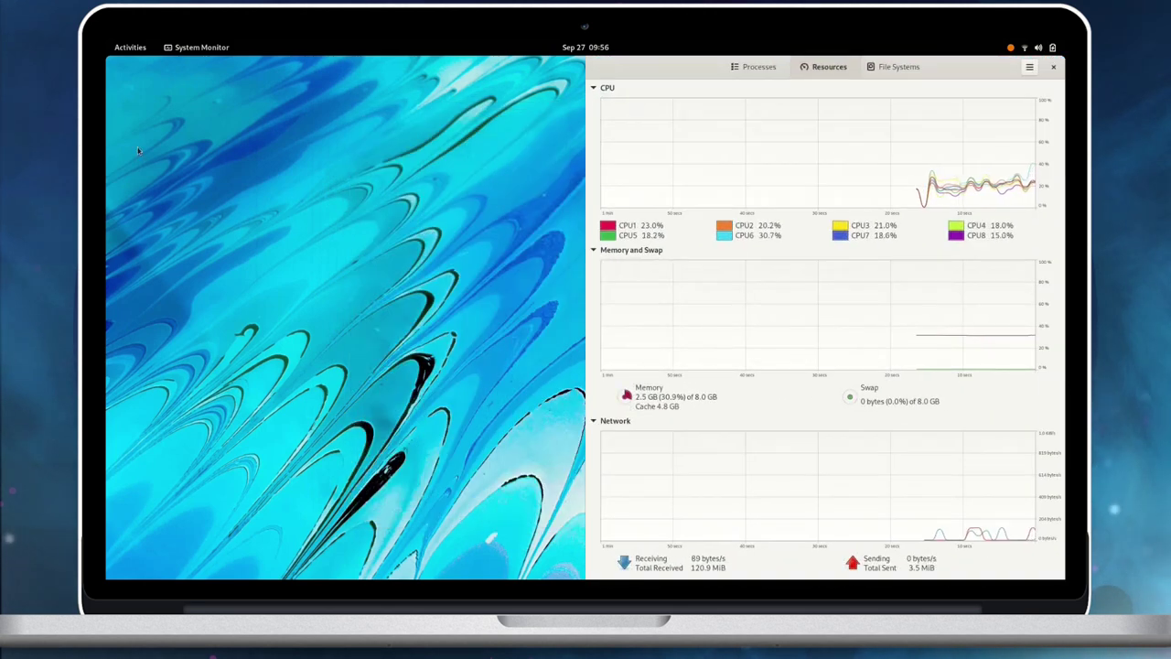
click(108, 43)
text(term)
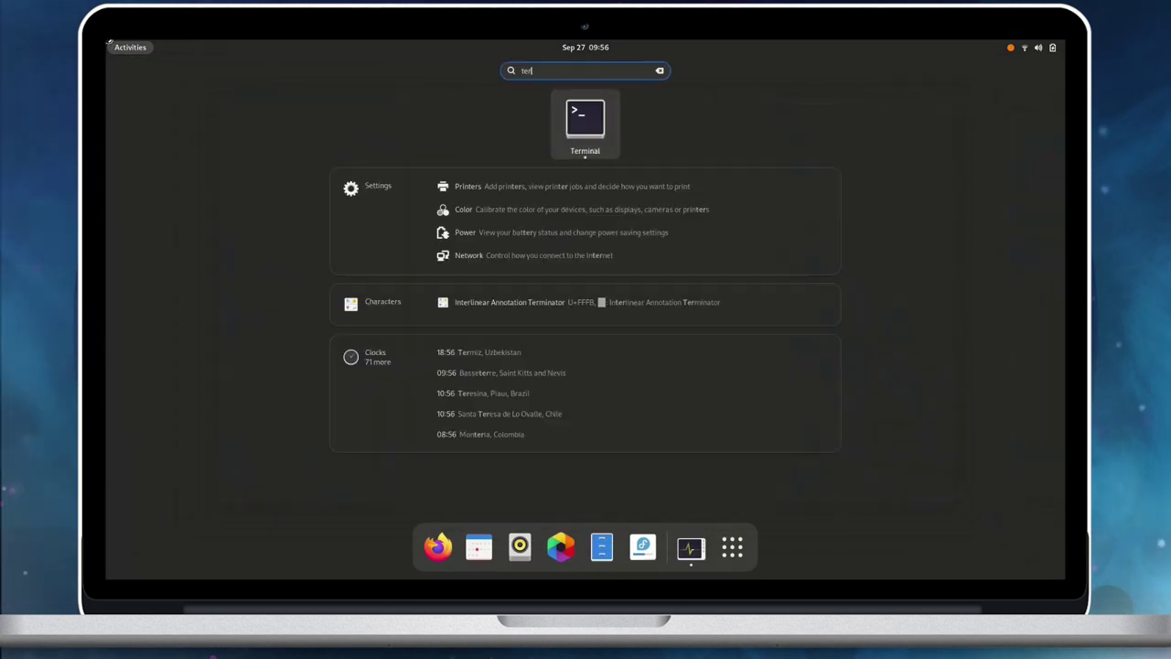
key(Return)
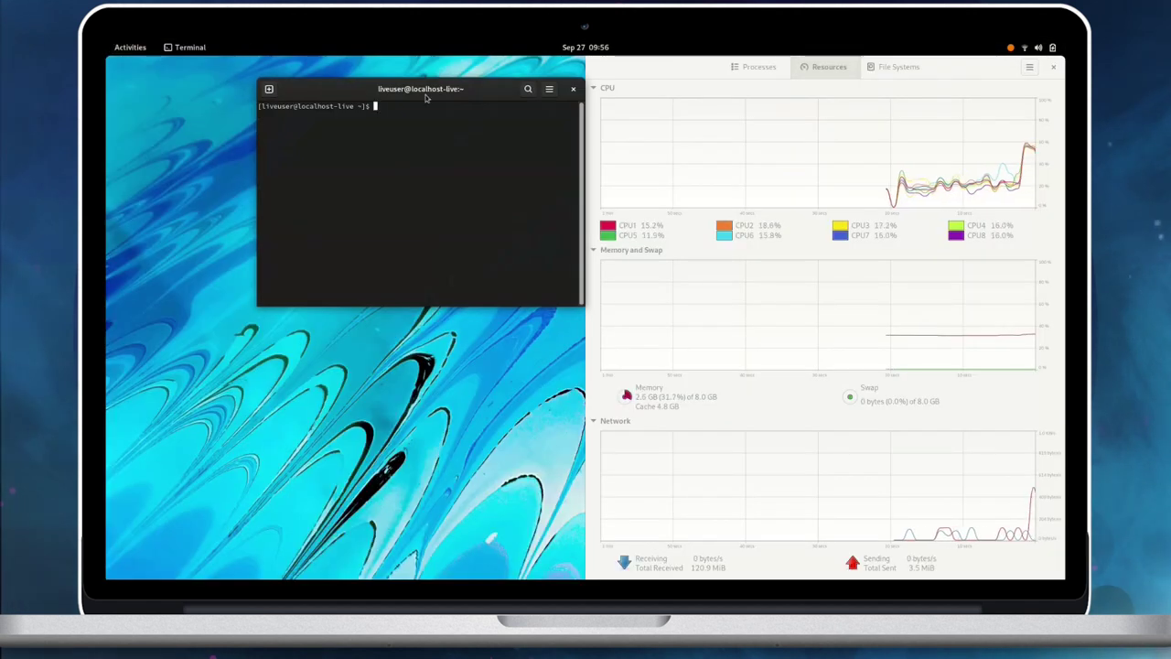
drag(426, 98, 108, 101)
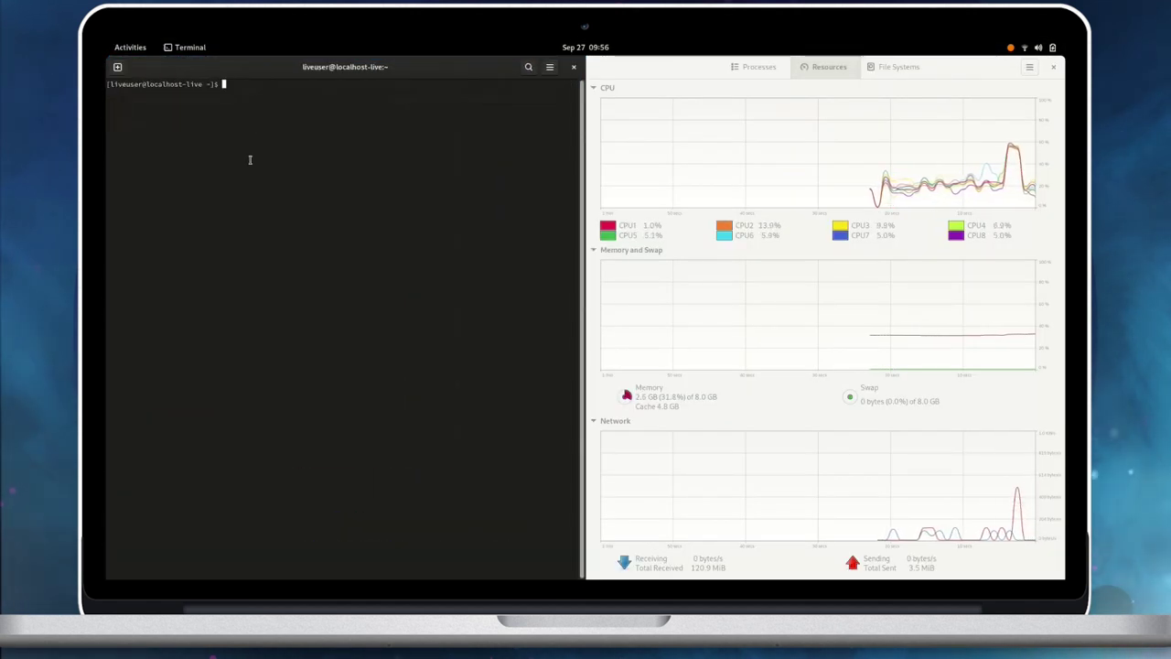
Run top in Terminal and highlight the used-memory figure to compare it with System Monitor's memory reading.
text(top)
key(Return)
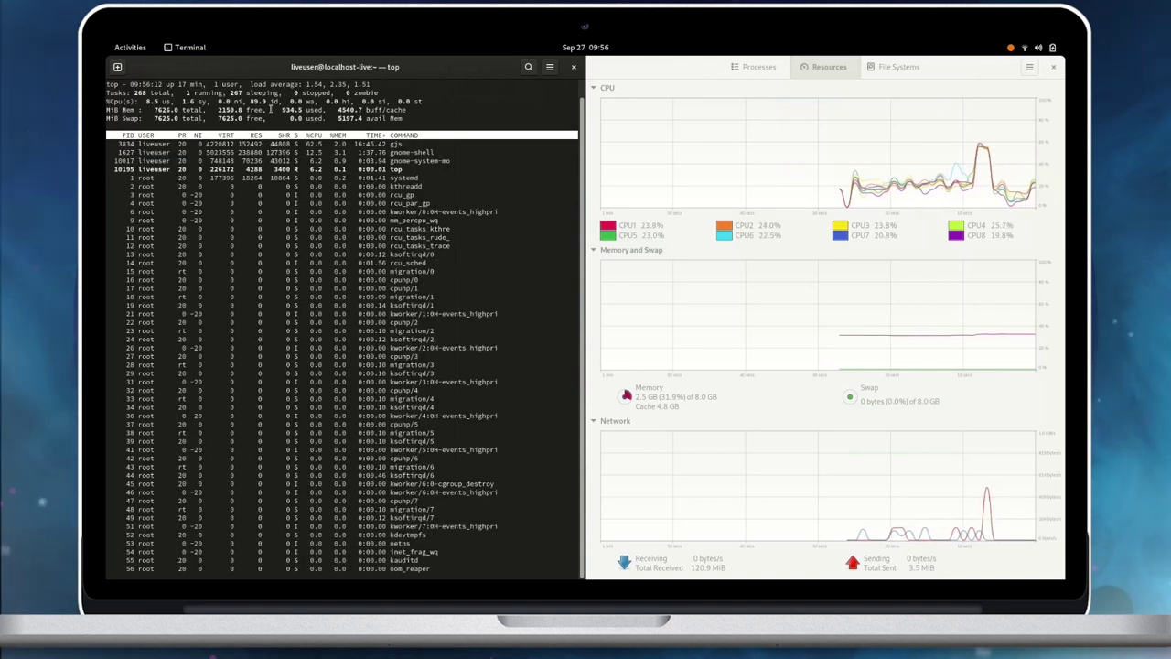
drag(281, 109, 327, 110)
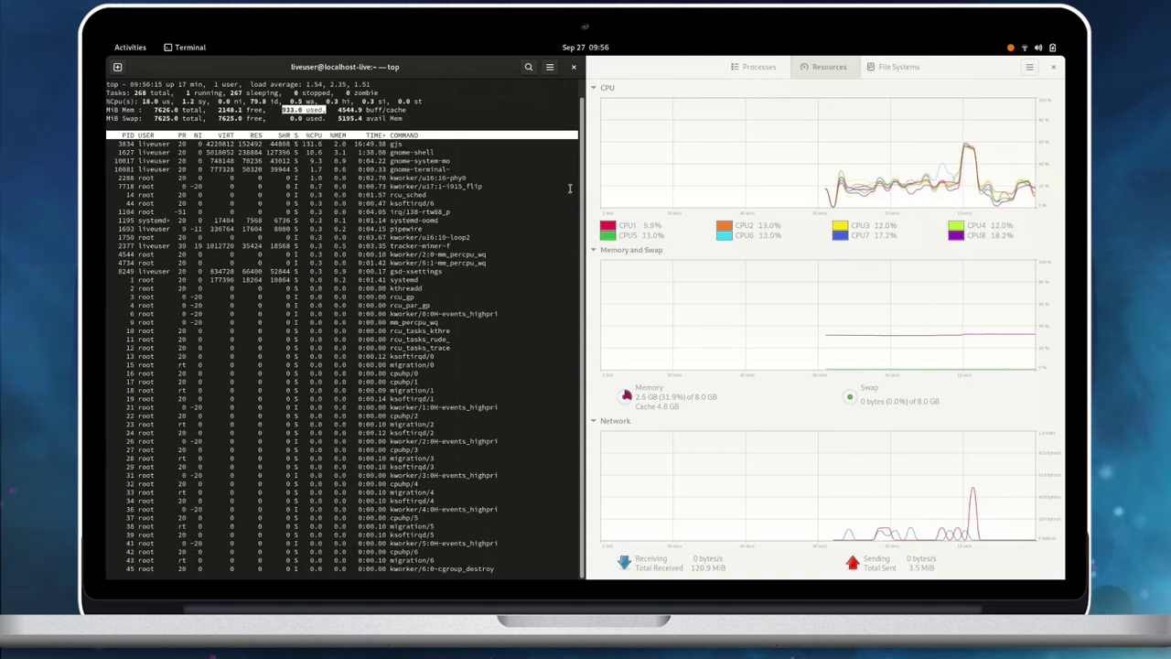
click(665, 404)
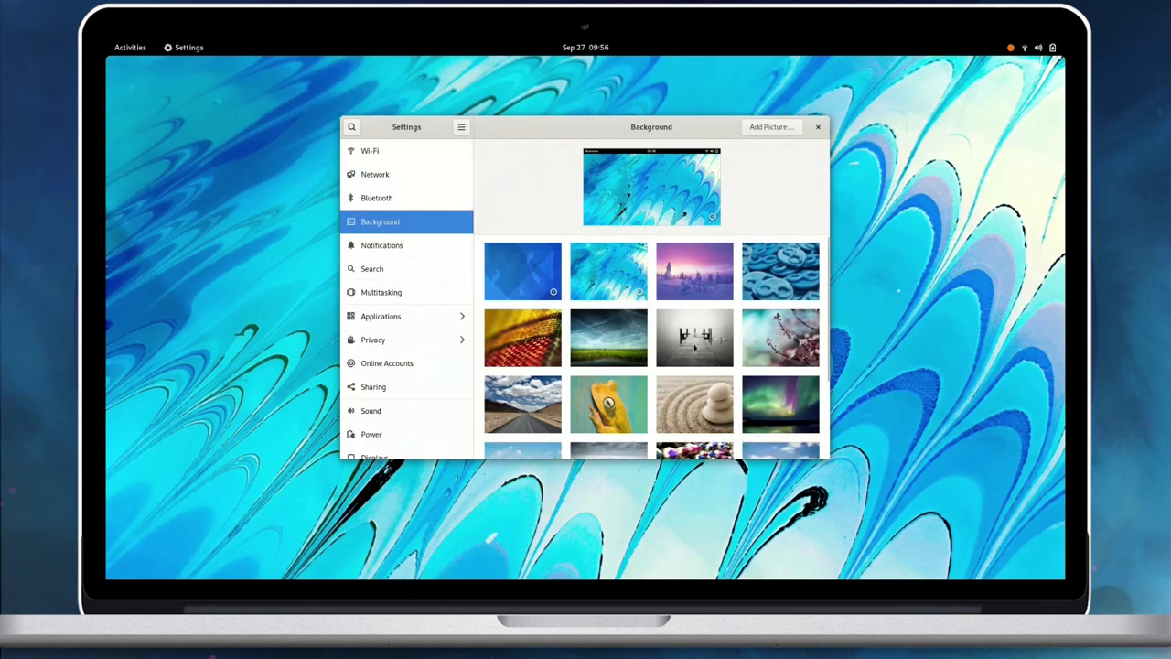
Try the pier, snowy forest, blossom and blue masks wallpapers in Settings and restore the blue marbled one.
click(694, 346)
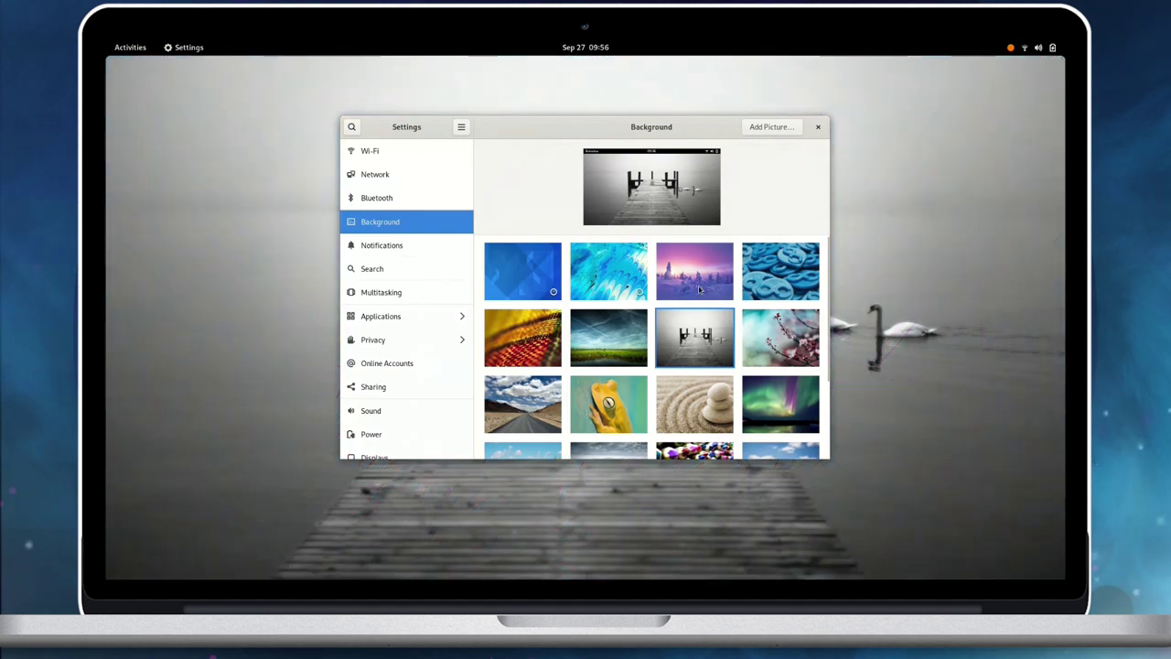
click(699, 289)
click(805, 342)
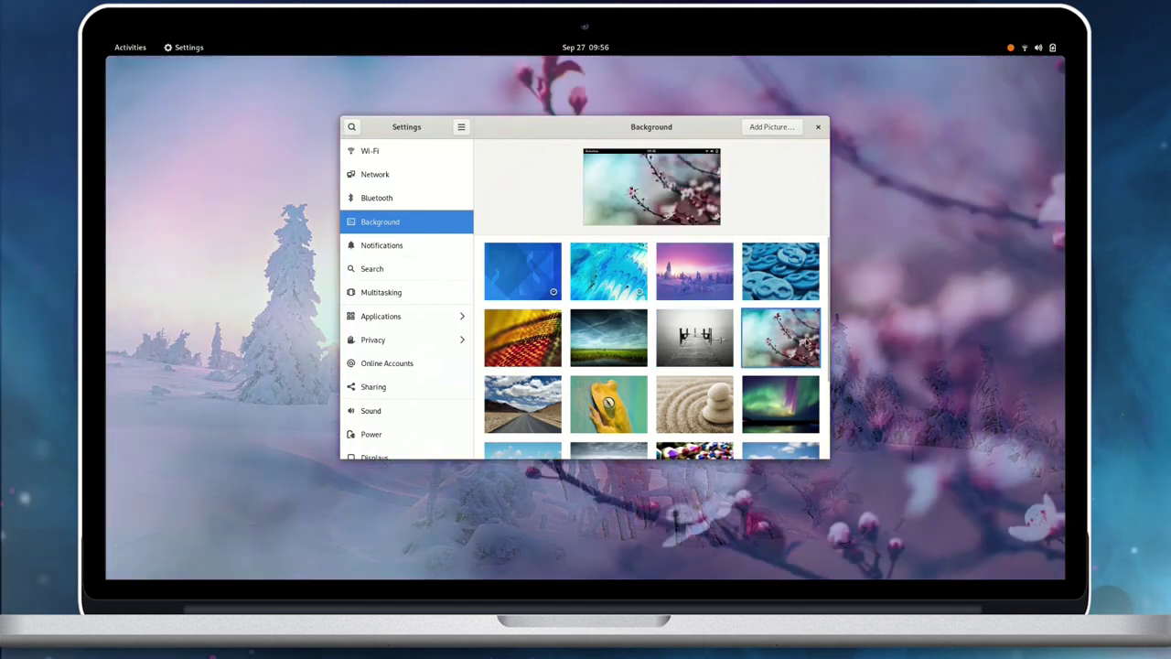
click(781, 271)
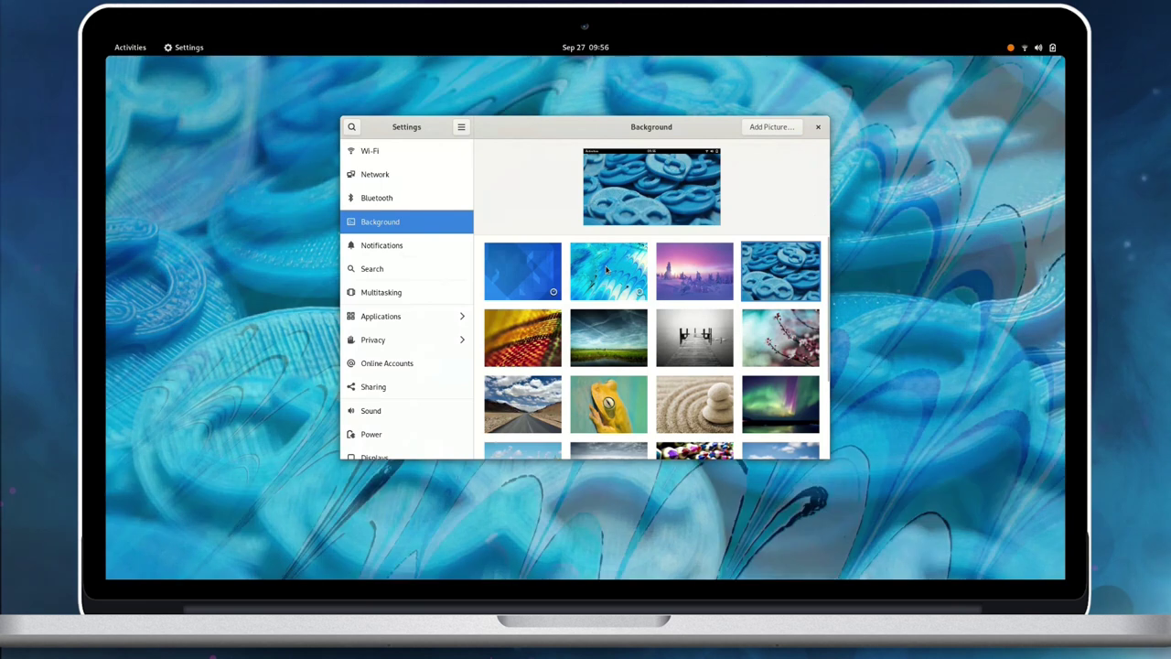
click(607, 269)
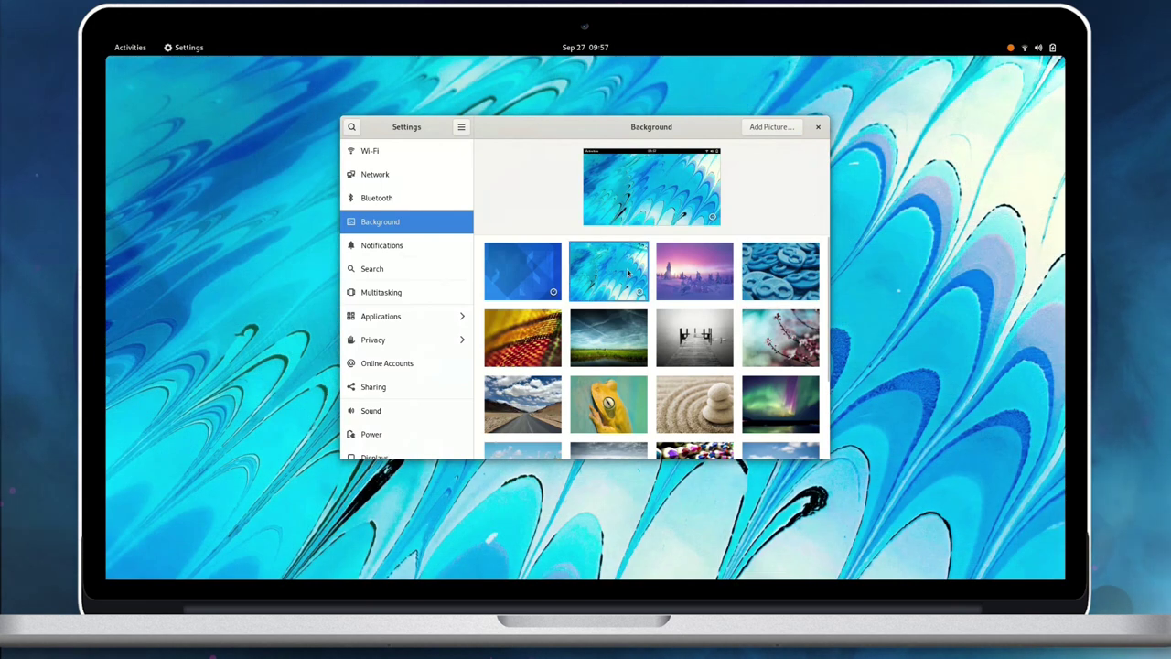
Open the Multitasking settings and test Hot Corner by opening the Activities overview, disabling the option and enabling it again.
click(397, 295)
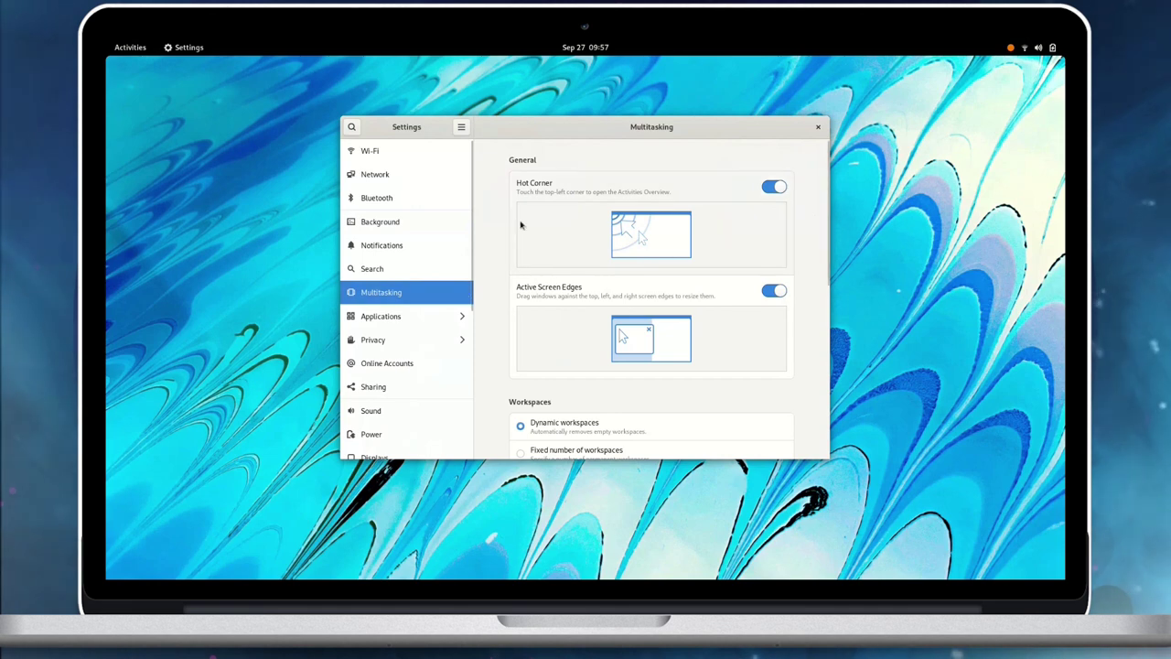
key(super)
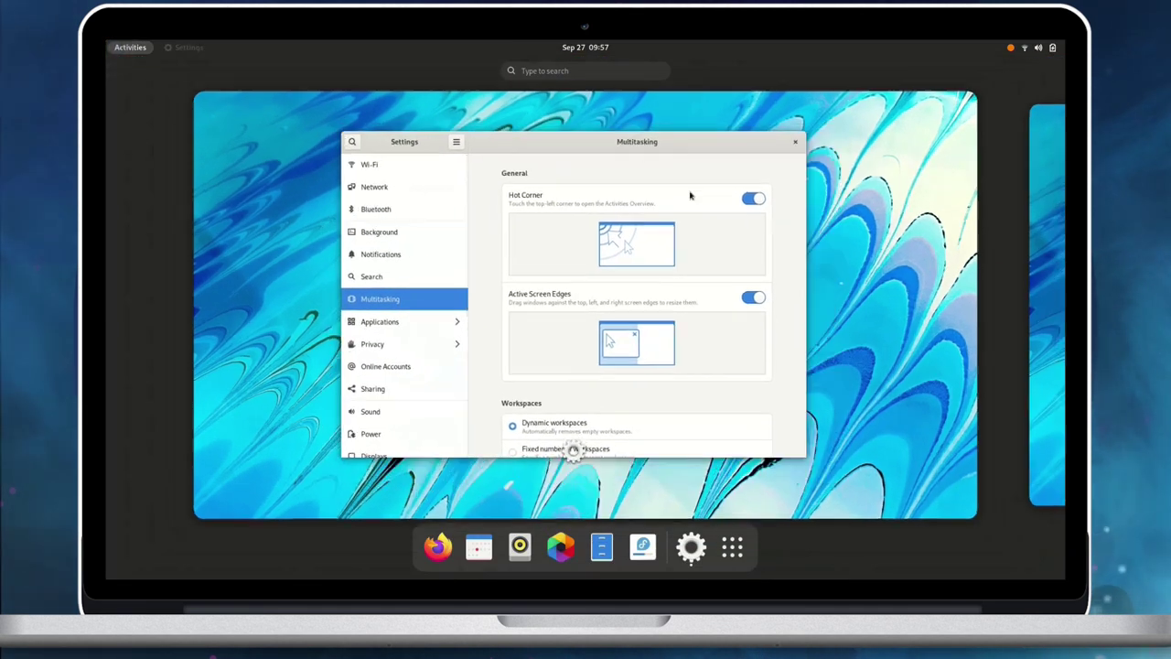
click(690, 195)
click(771, 188)
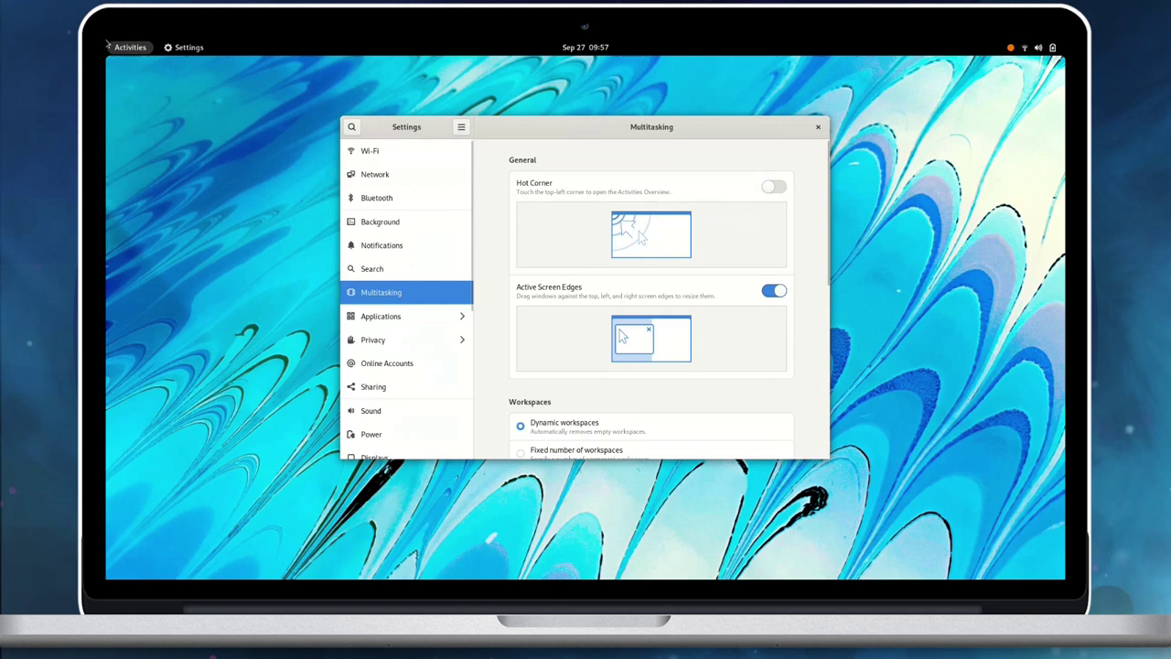
click(774, 187)
mouse_move(107, 44)
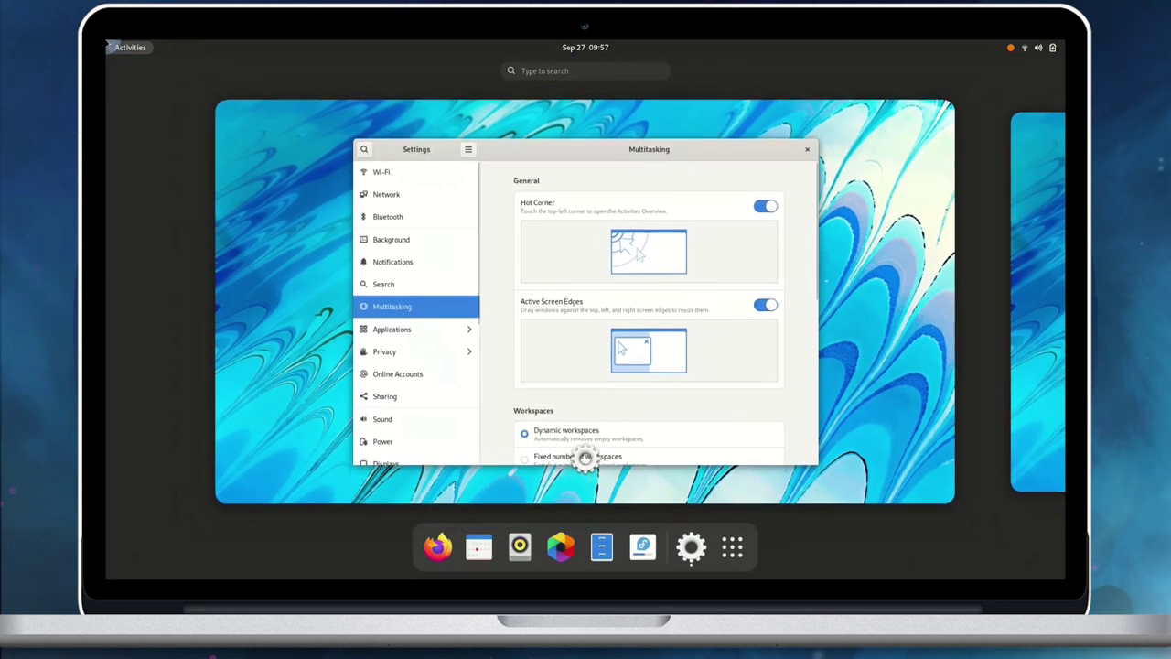
click(705, 168)
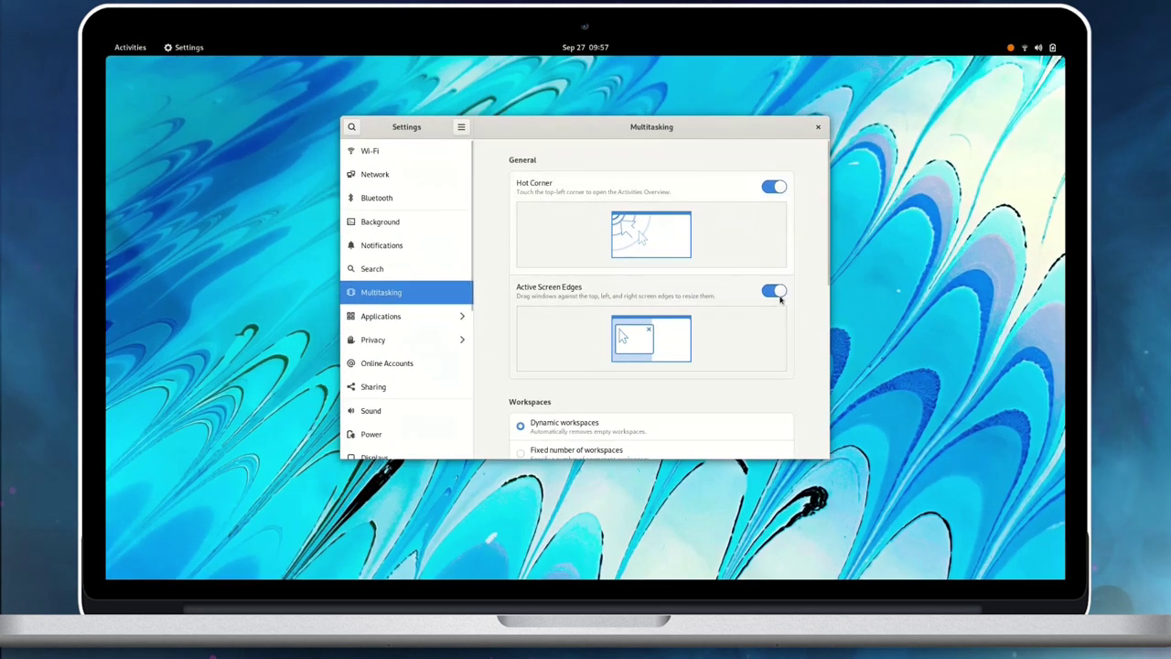
Test Active Screen Edges by snapping the Settings window to the left half of the desktop and restoring it to floating.
click(773, 291)
drag(646, 130, 108, 192)
drag(380, 75, 632, 148)
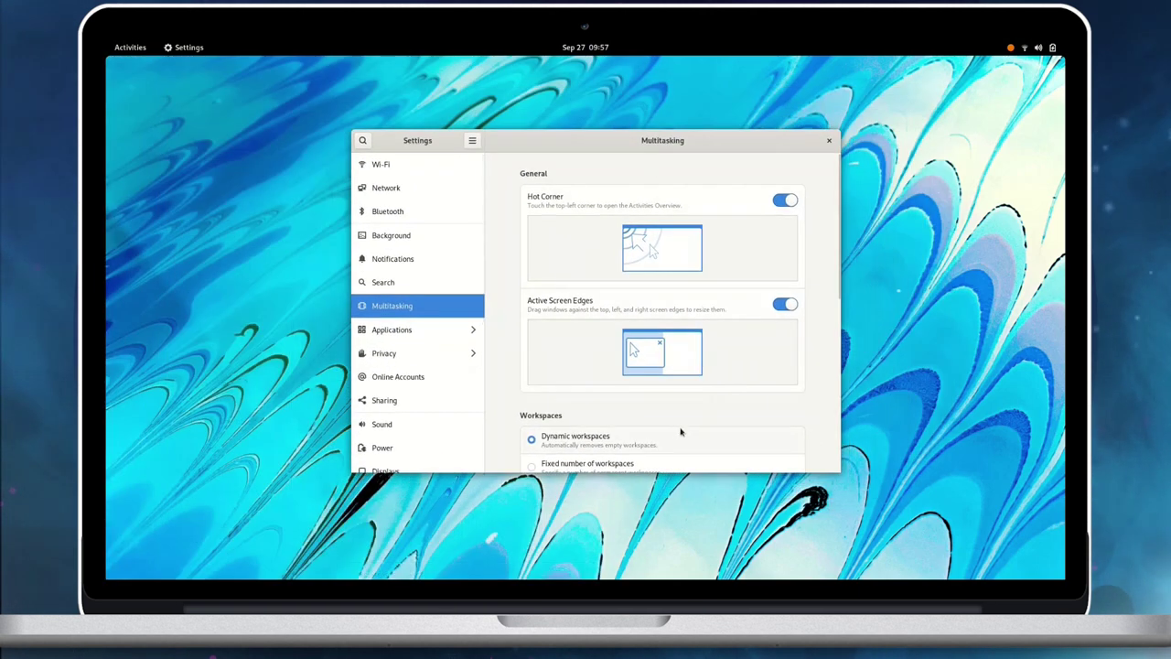
Examine the Workspaces and Multi-Monitor options in the Multitasking settings.
scroll(681, 431, down, 2)
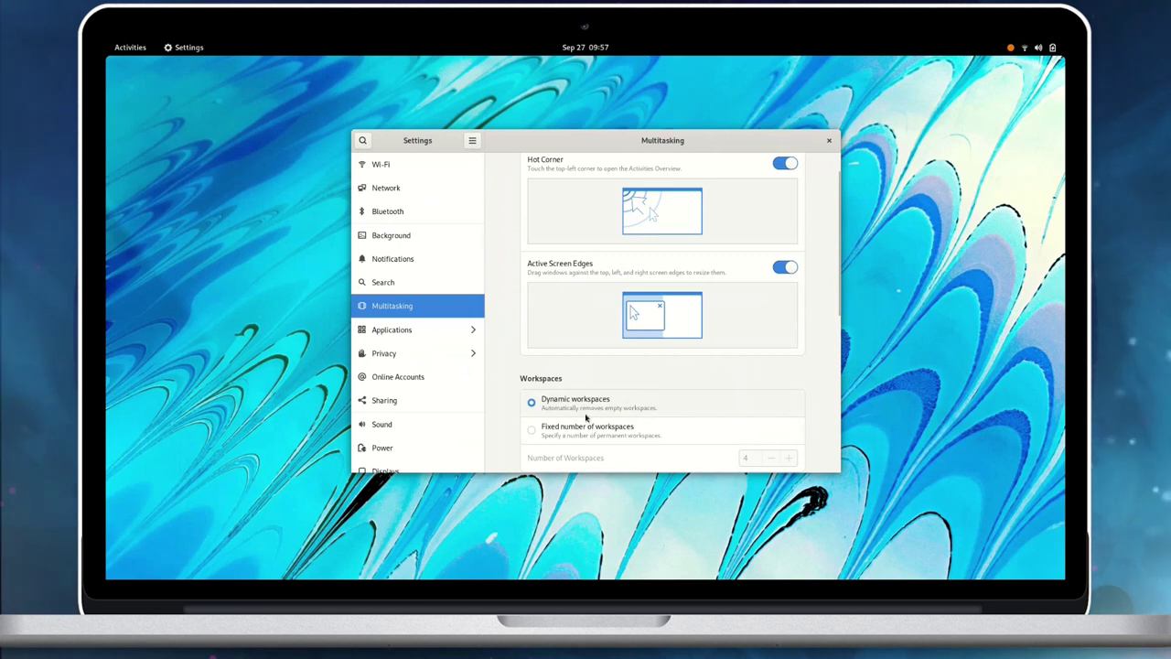
scroll(585, 418, down, 3)
scroll(559, 412, down, 3)
scroll(560, 402, down, 3)
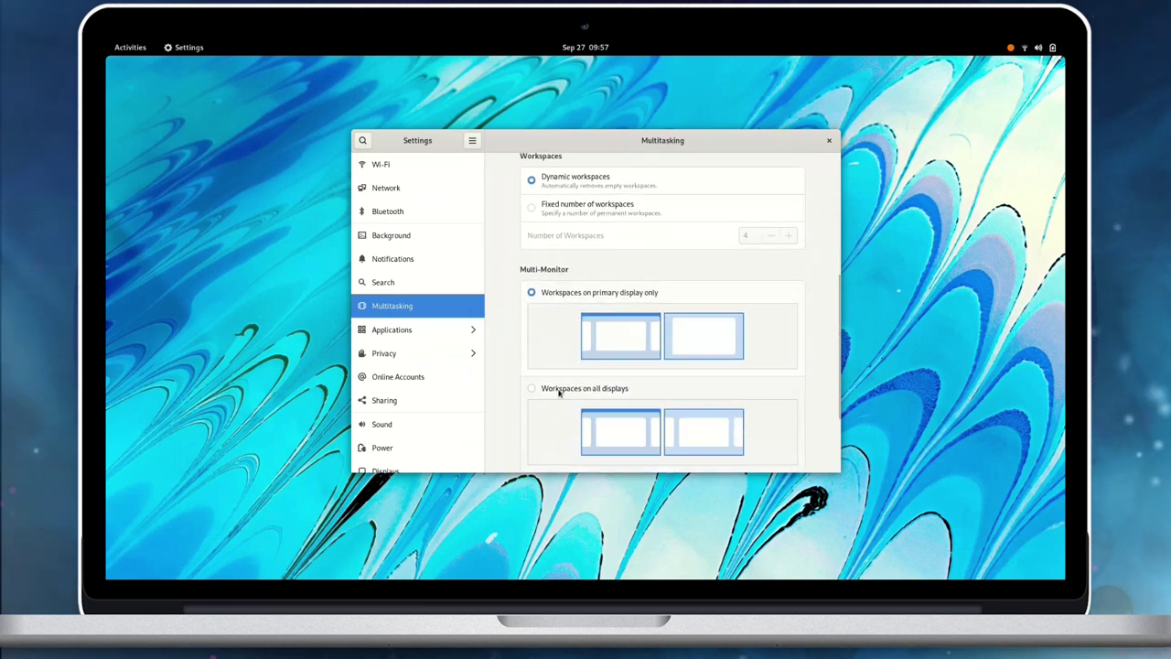
scroll(617, 390, down, 3)
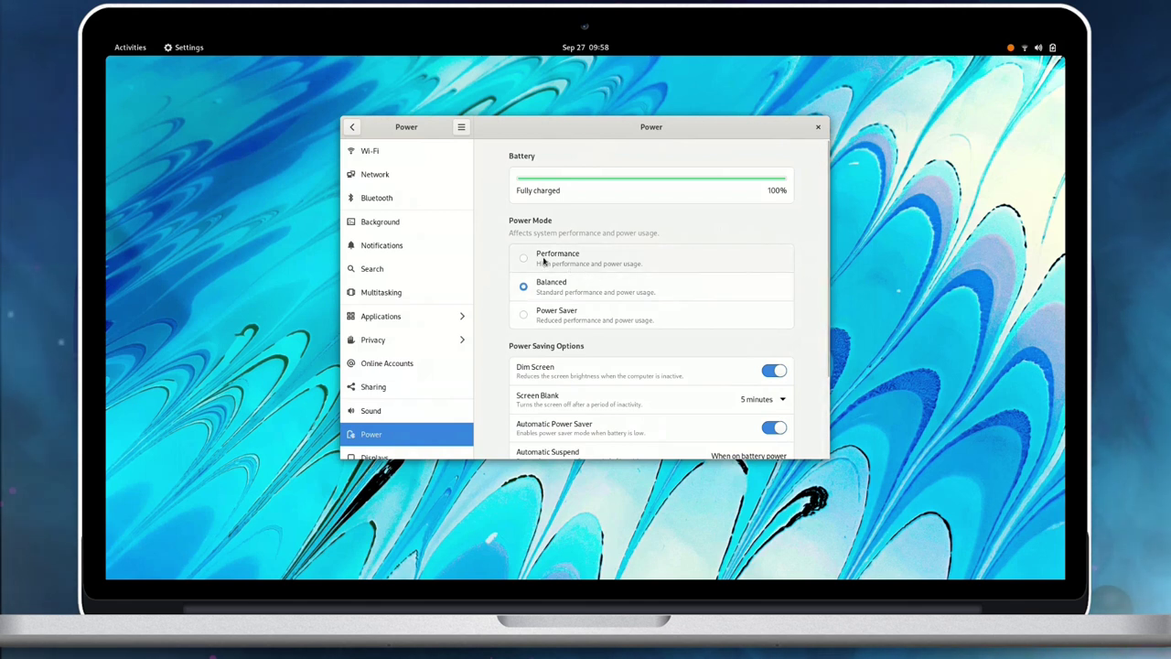
Set the power mode to Balanced and to Power Saver in the Power settings, and review the power saving options.
click(550, 285)
click(557, 315)
scroll(692, 266, down, 2)
scroll(664, 273, down, 1)
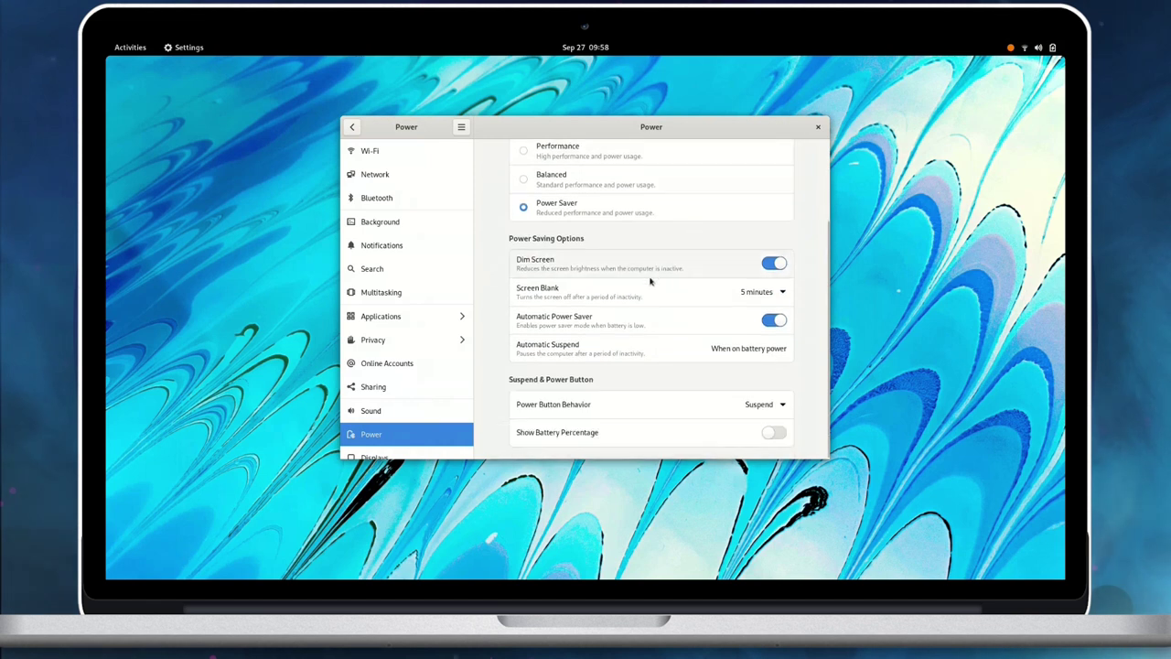
scroll(641, 357, up, 3)
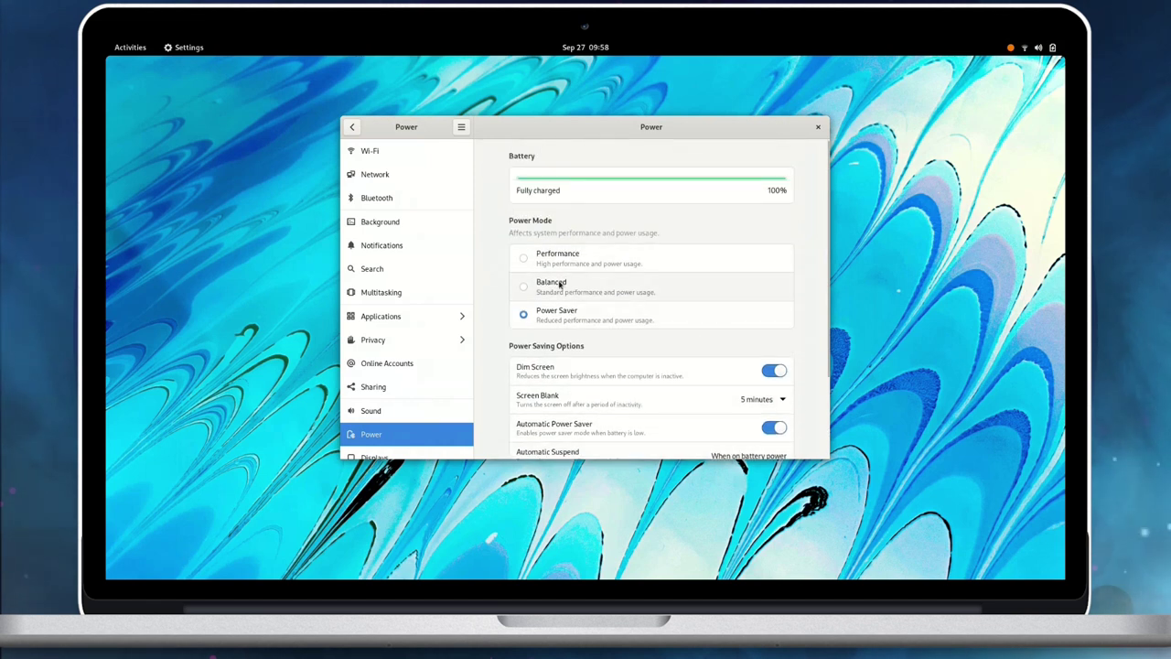
Change the power mode from the desktop's system status area to Performance, to Balanced and finally to Power Saver.
click(1064, 46)
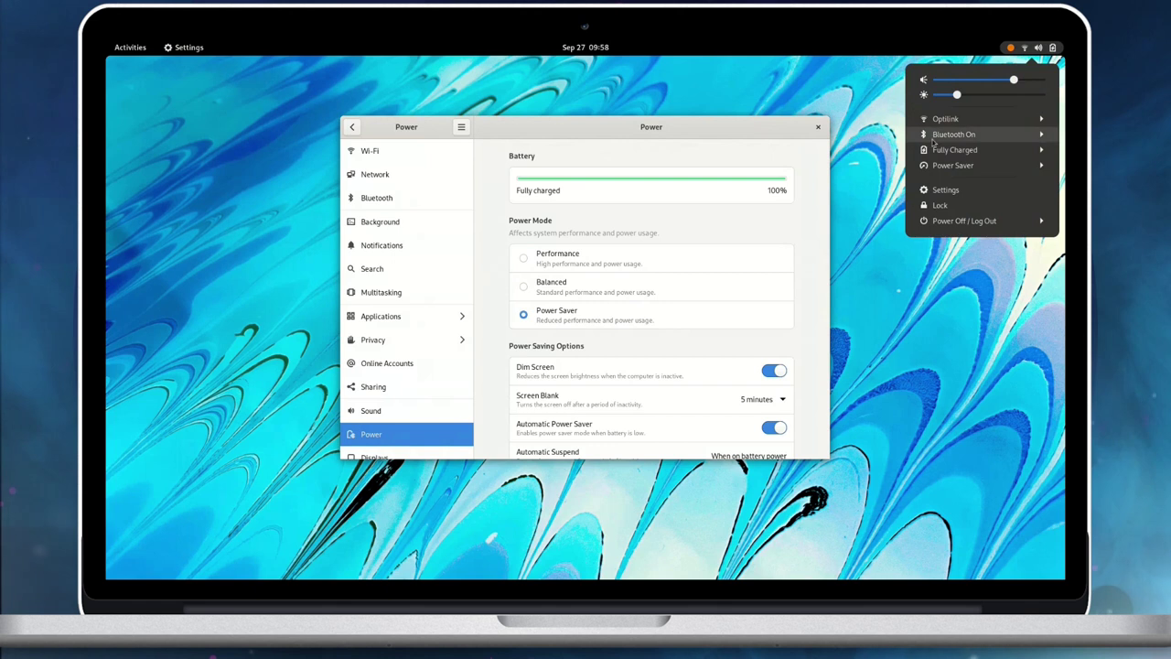
click(952, 165)
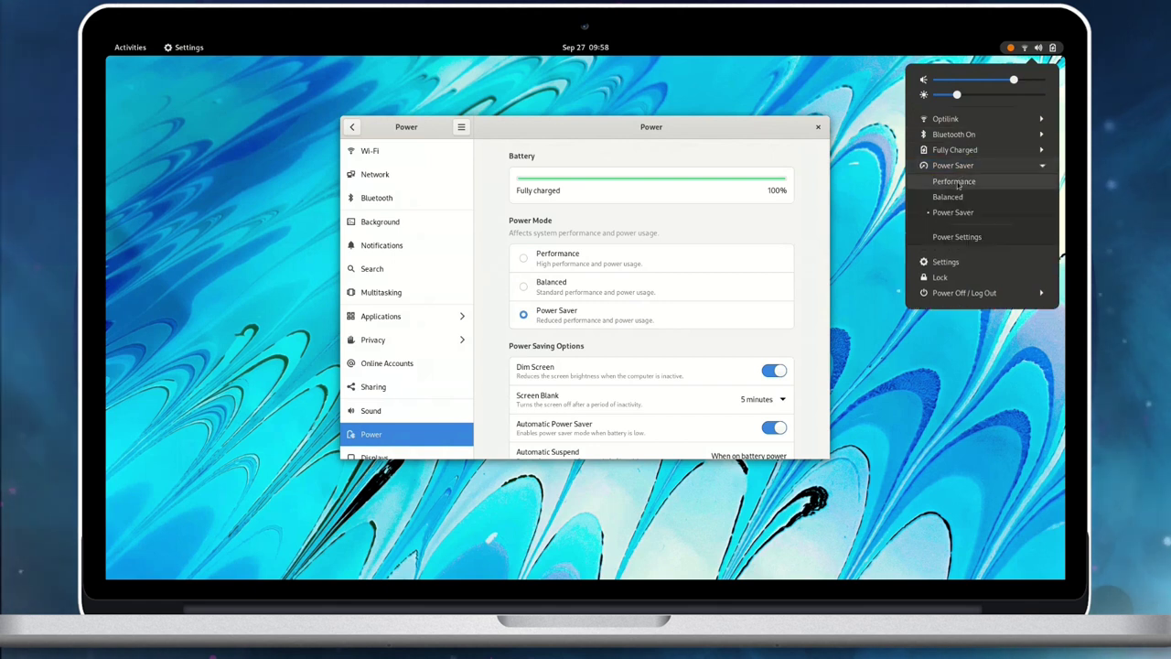
click(956, 182)
click(1039, 47)
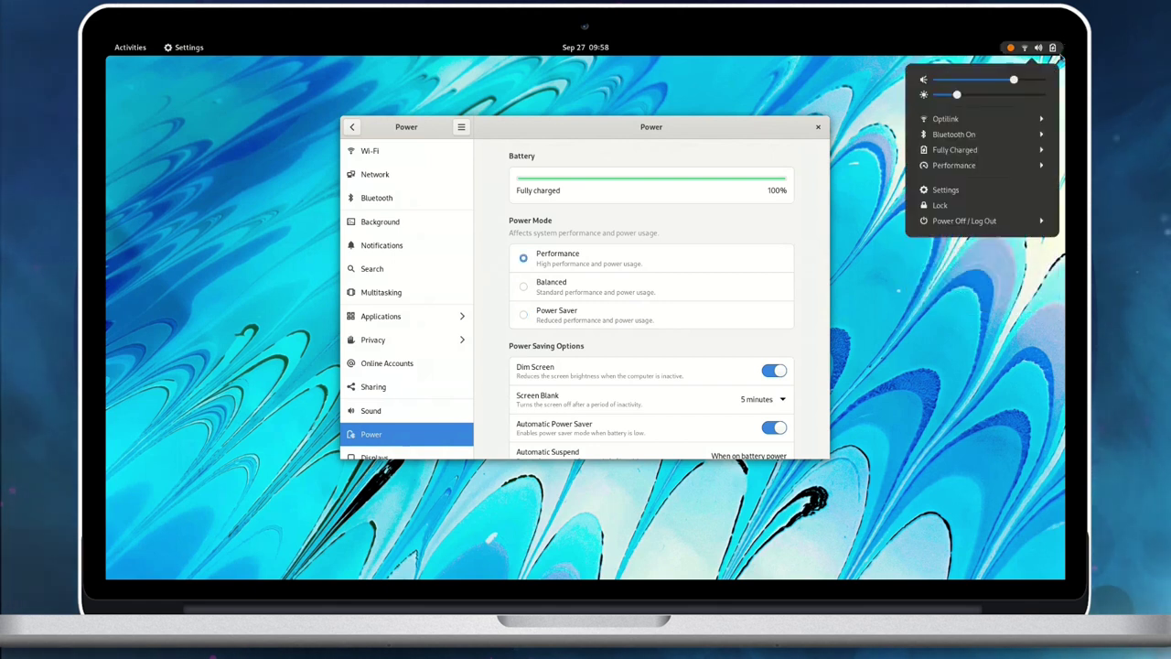
click(971, 169)
click(949, 194)
click(1053, 46)
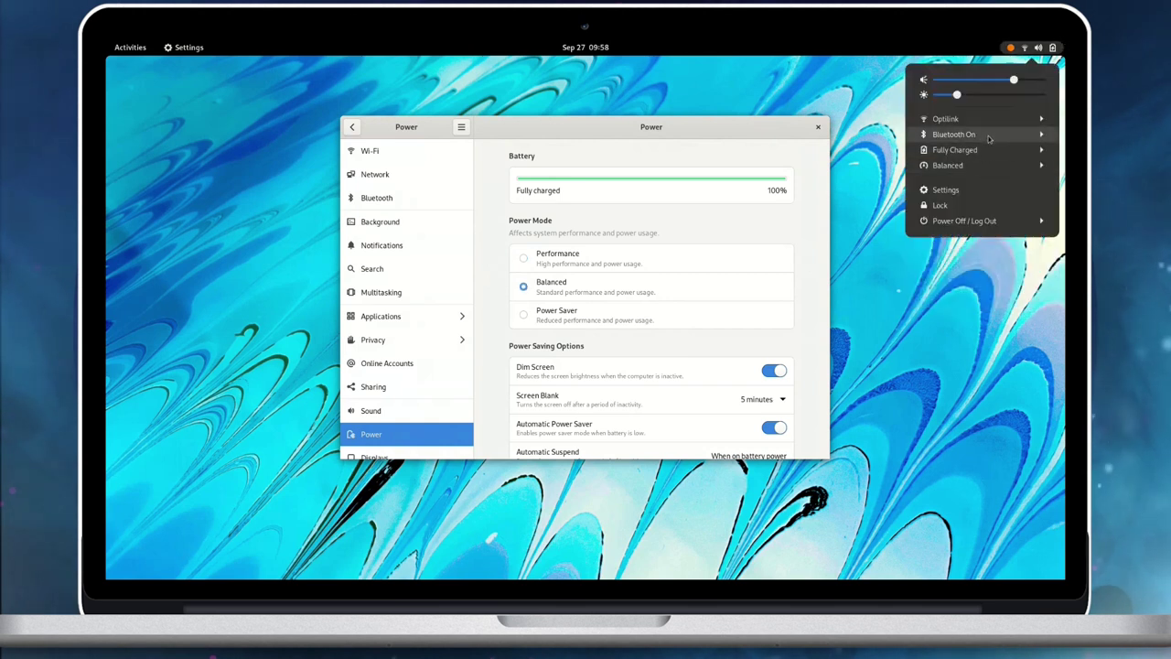
click(977, 172)
click(966, 212)
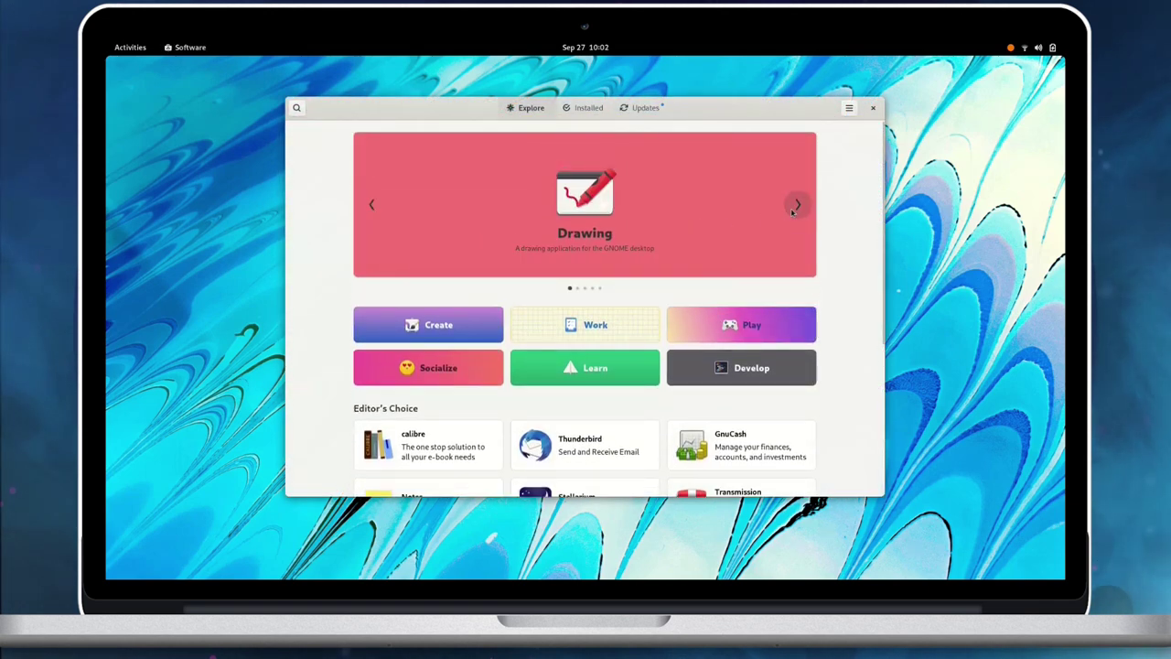
In Software, browse the featured applications up to Fondo and look over the Editor's Choice list.
click(796, 206)
click(796, 206)
click(796, 206)
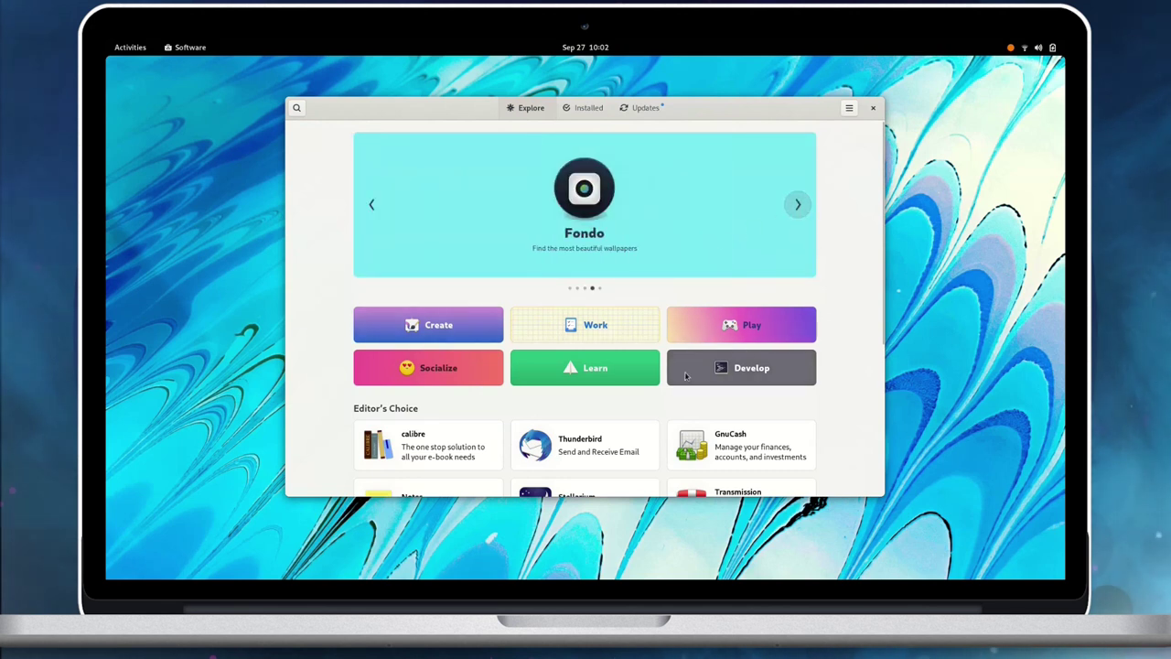
scroll(465, 378, down, 4)
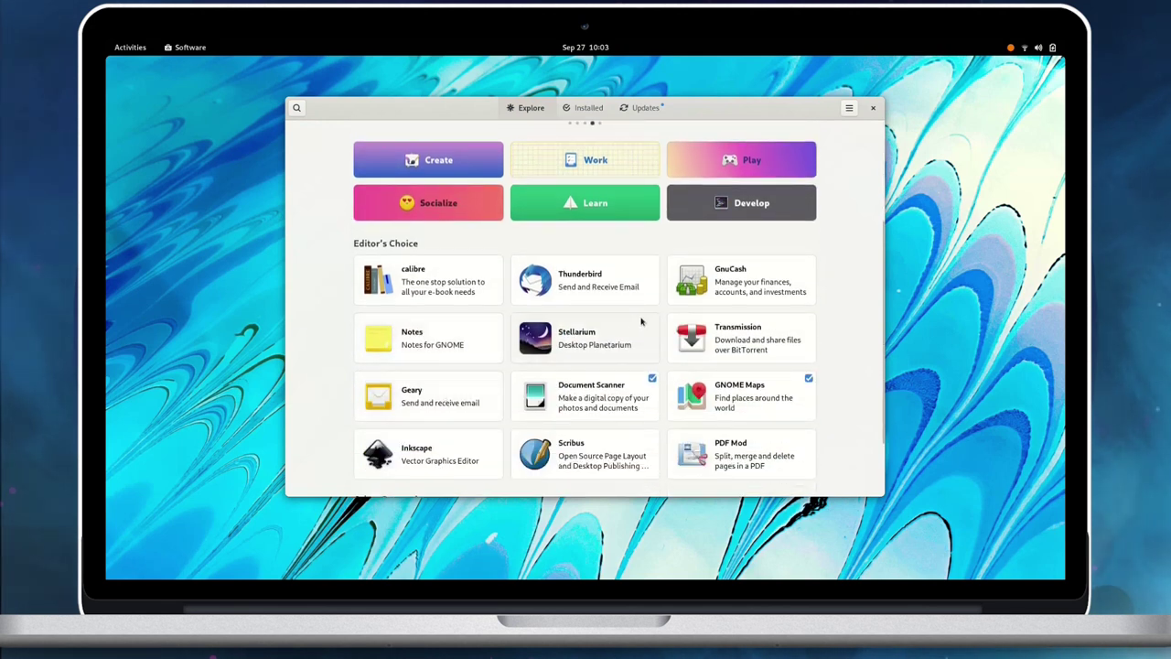
scroll(501, 349, up, 4)
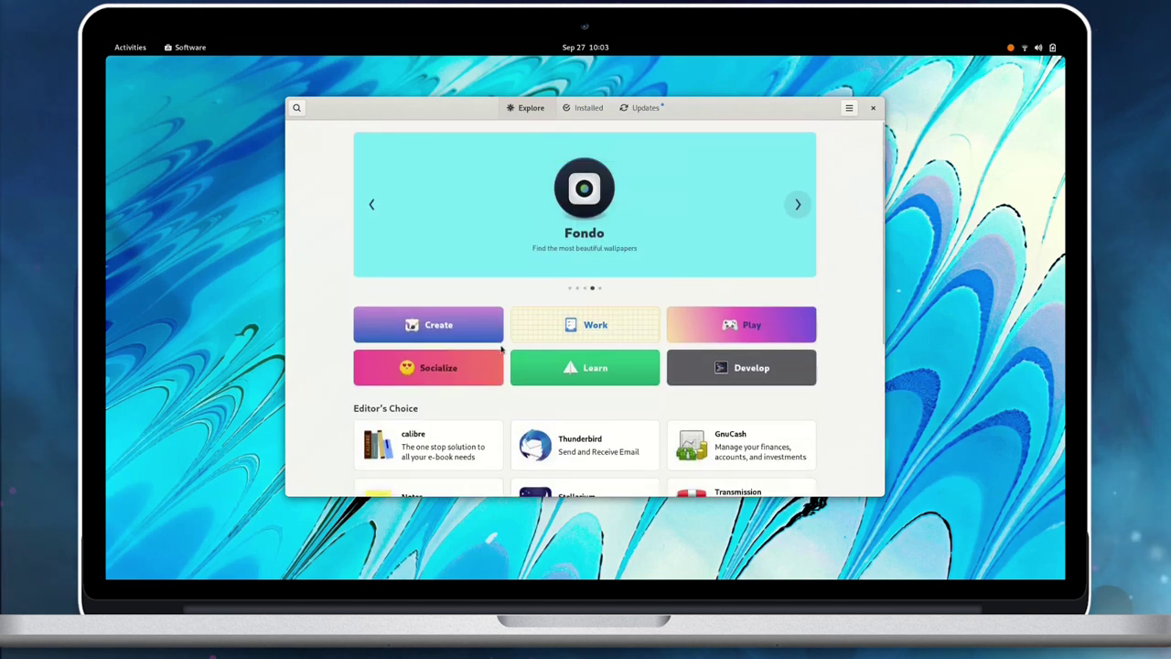
Open the Create category, look through its applications and show the details of the Amarok audio player.
click(430, 329)
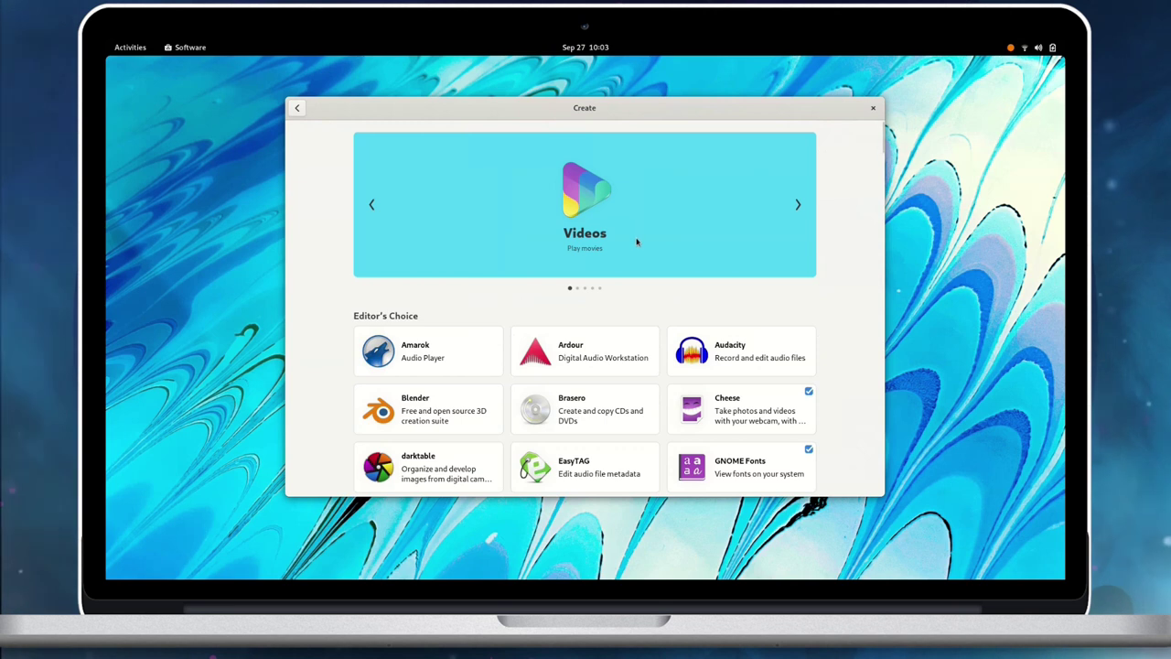
scroll(611, 290, down, 6)
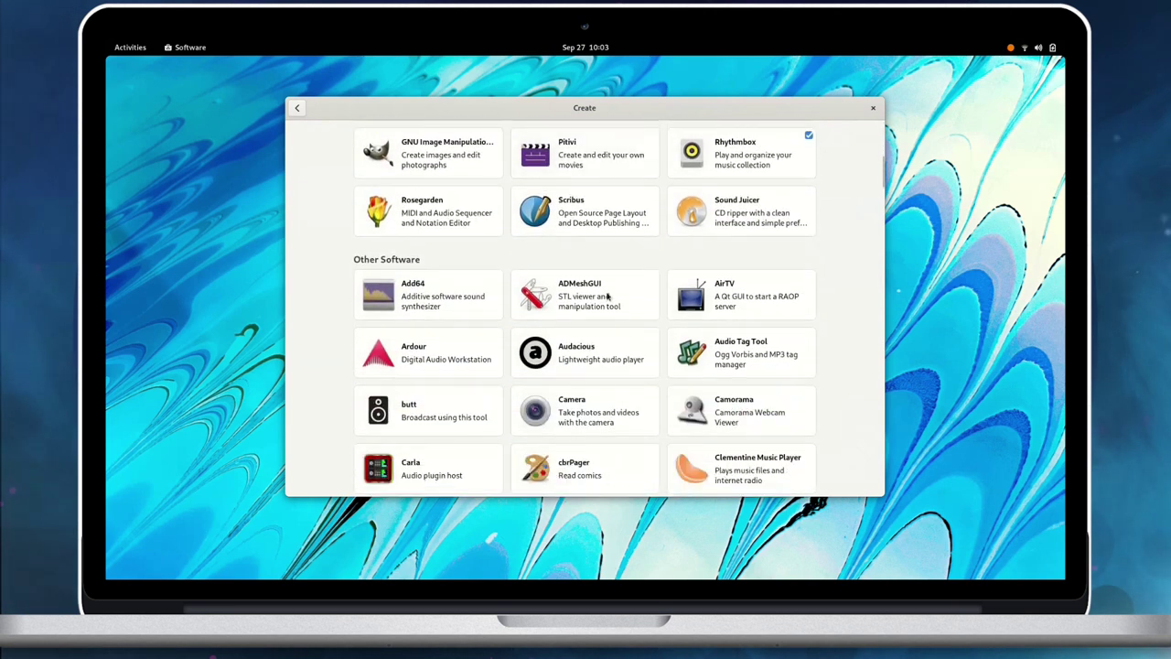
scroll(607, 297, up, 6)
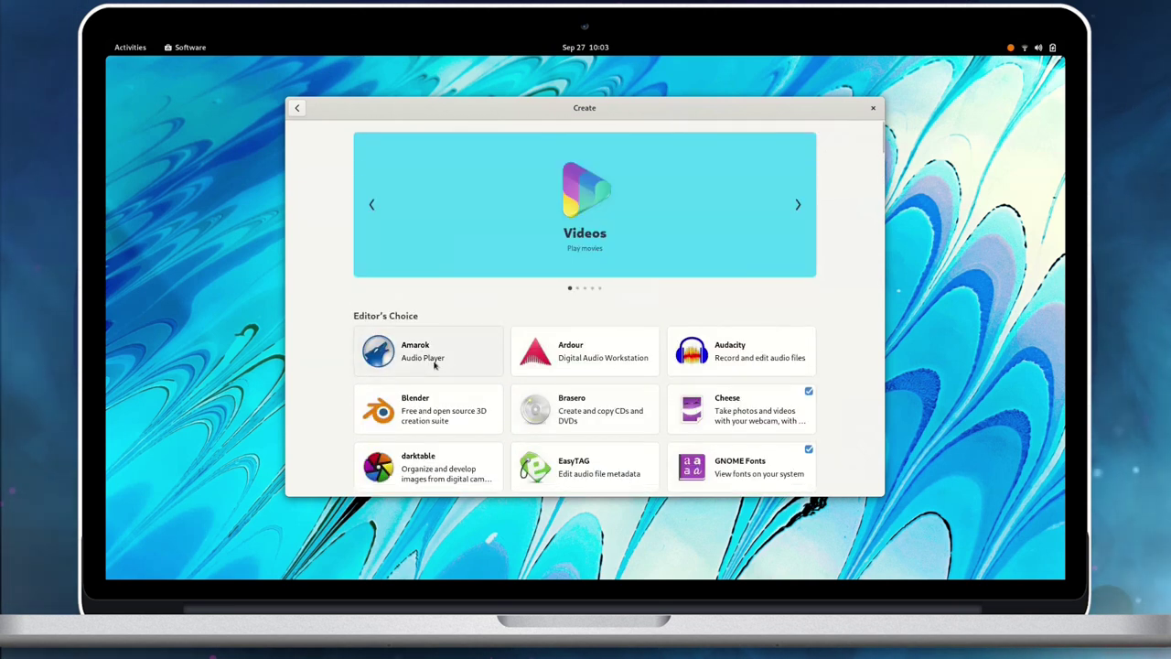
click(435, 364)
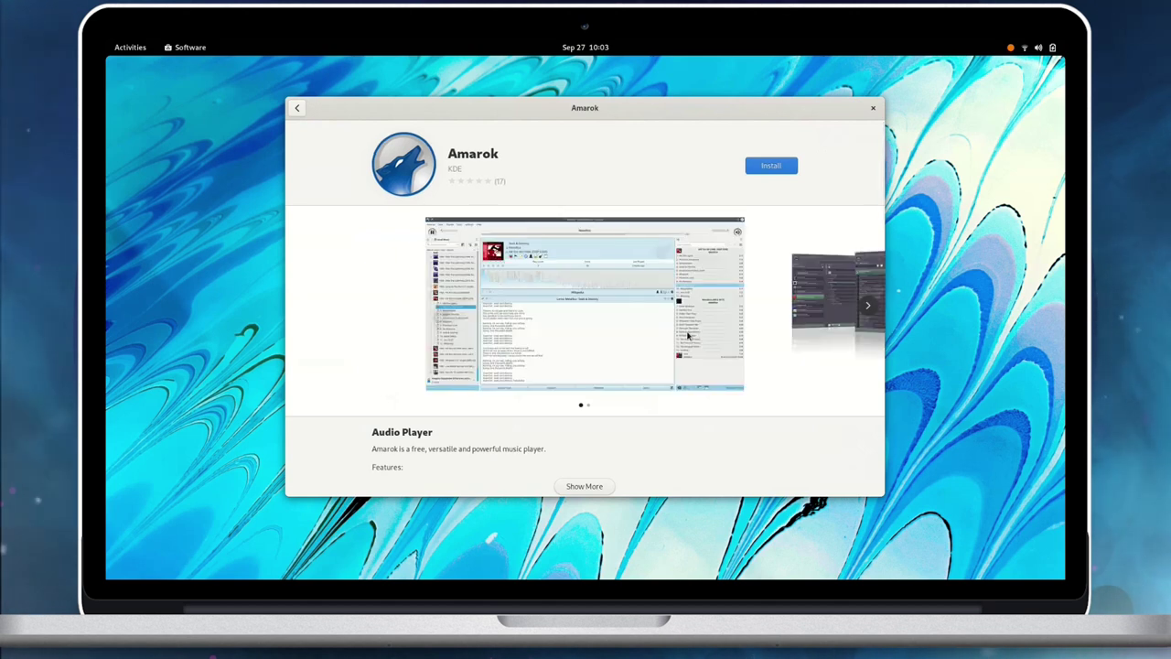
Maximize the Software window and review Amarok's second screenshot, full feature description, version details and project information, then leave its page.
click(869, 310)
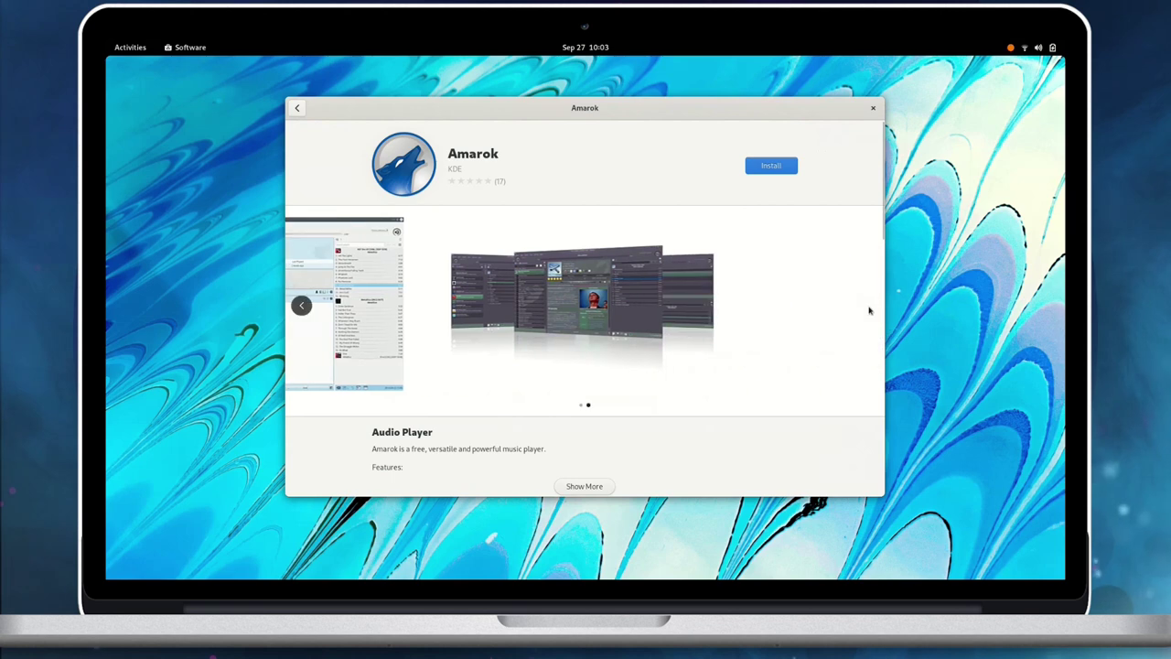
key(super+Up)
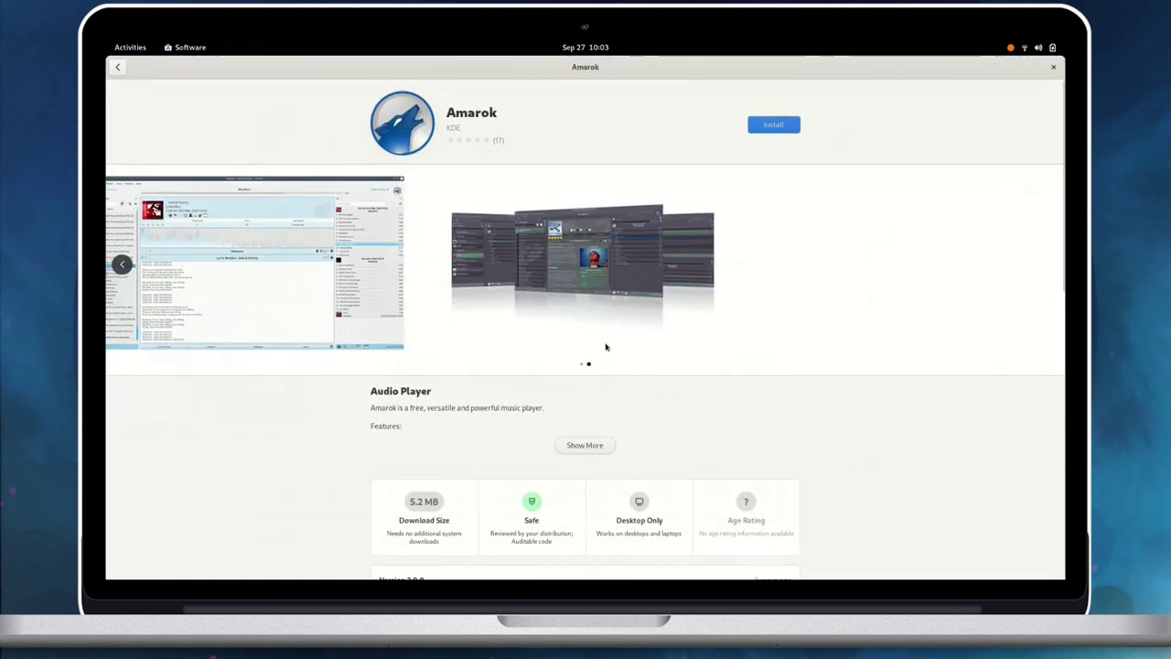
click(588, 447)
scroll(490, 443, down, 10)
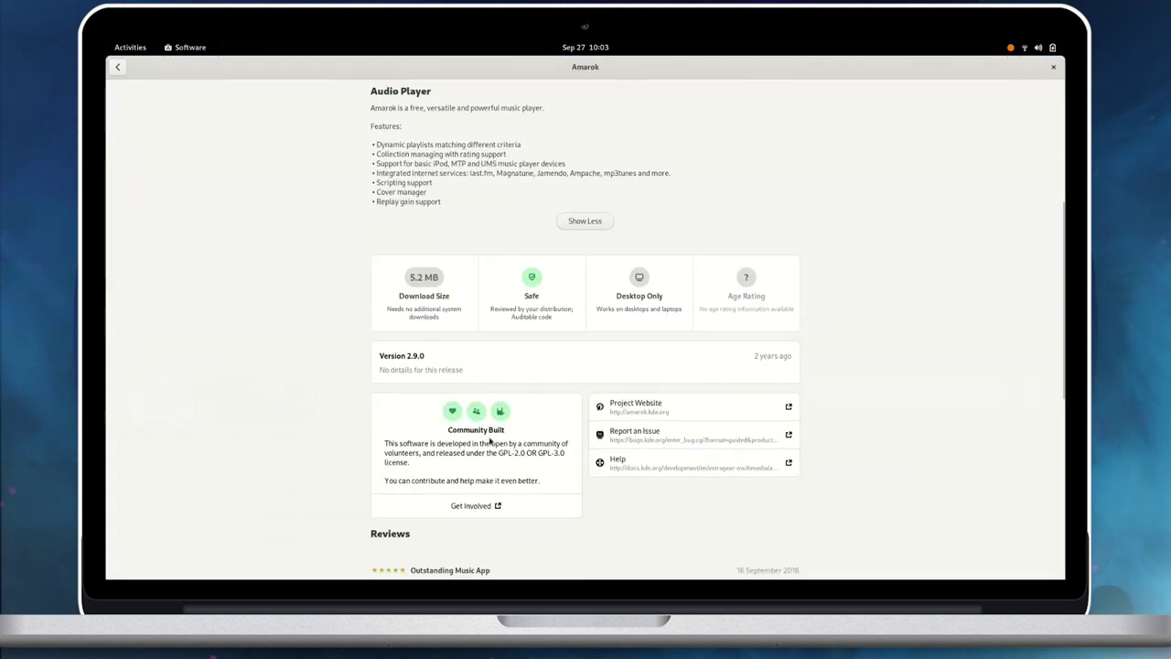
scroll(490, 443, down, 5)
scroll(489, 441, up, 15)
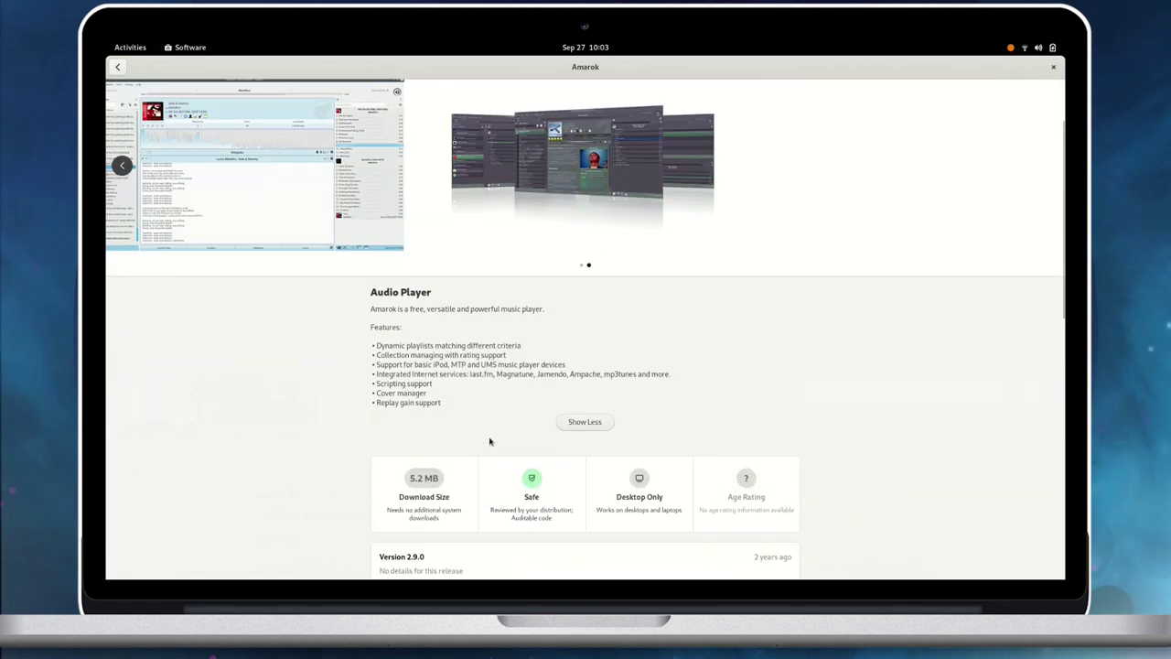
click(117, 68)
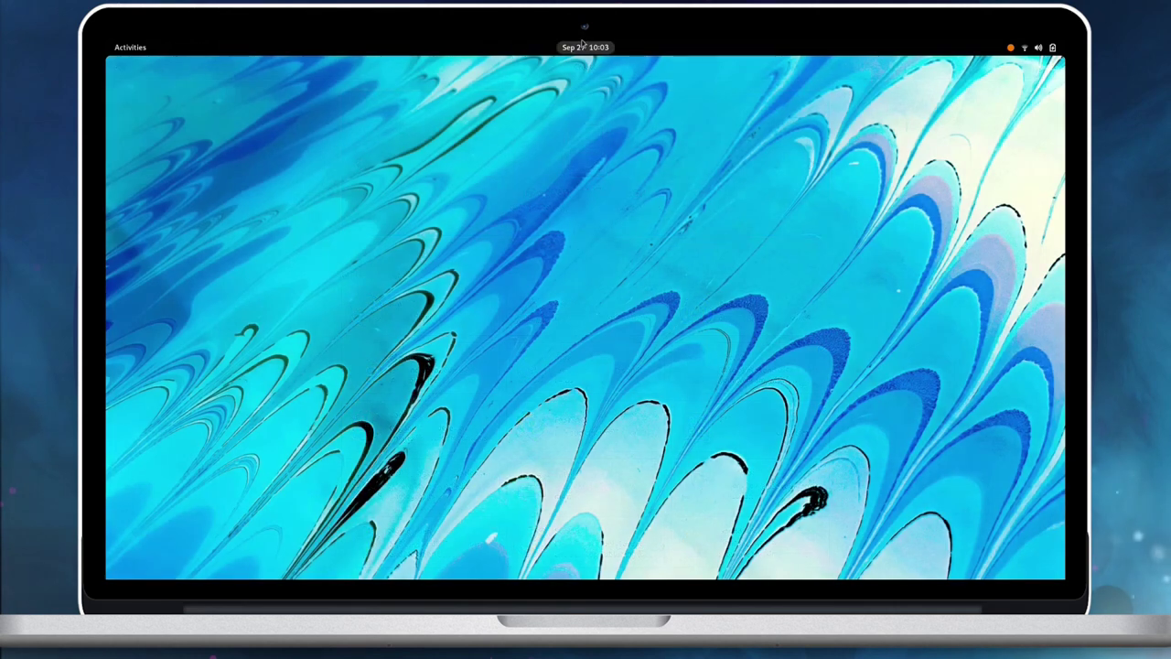
click(582, 45)
click(582, 44)
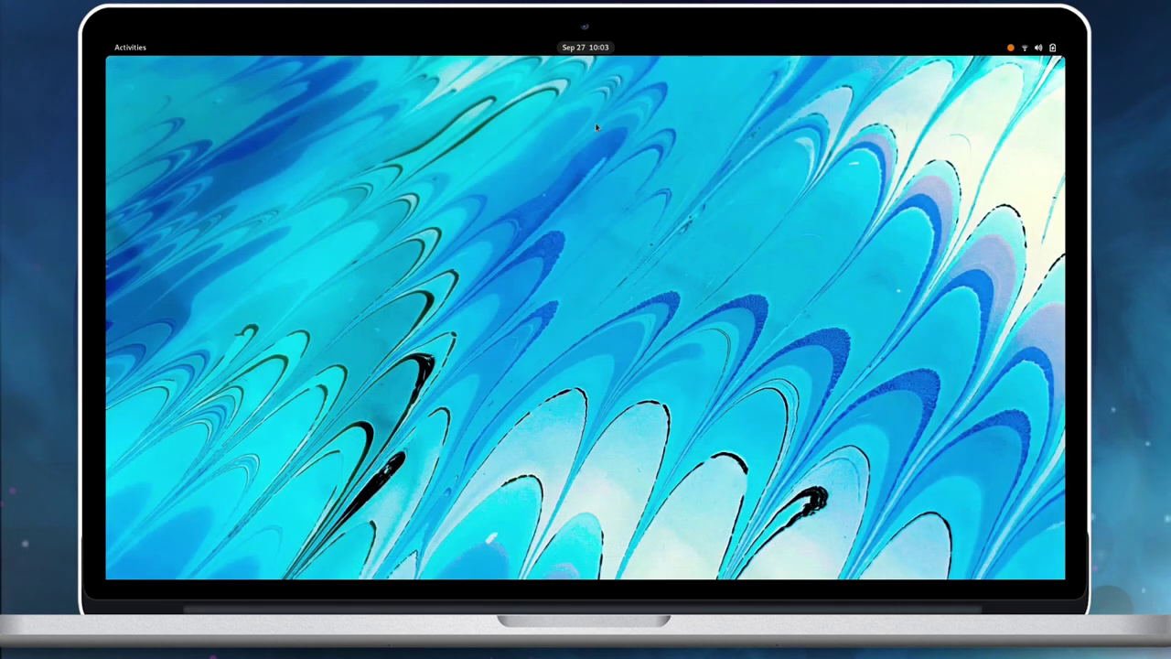
right_click(575, 216)
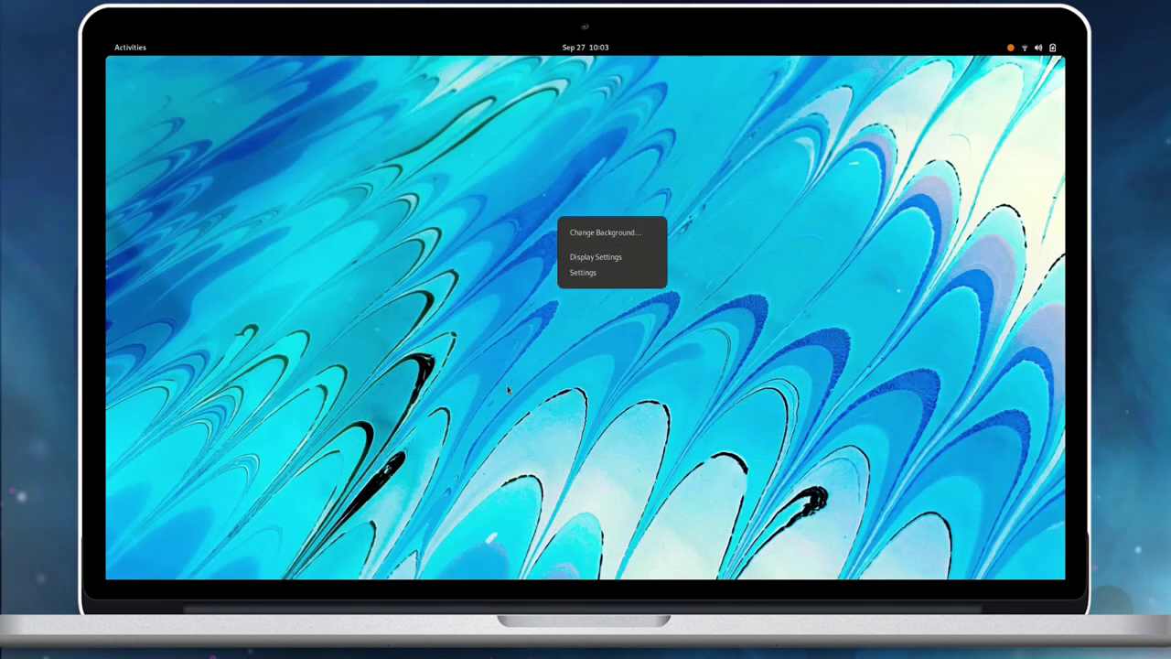
key(Escape)
Power off the computer from the desktop's system status area and confirm the shutdown.
click(1059, 45)
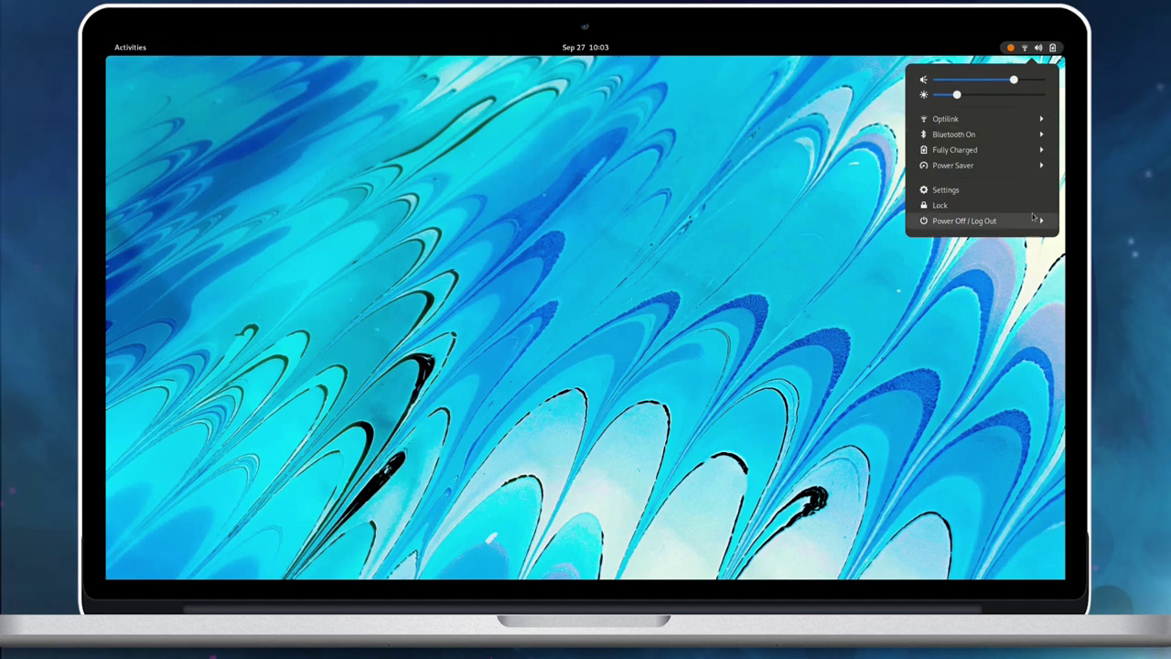
click(1034, 219)
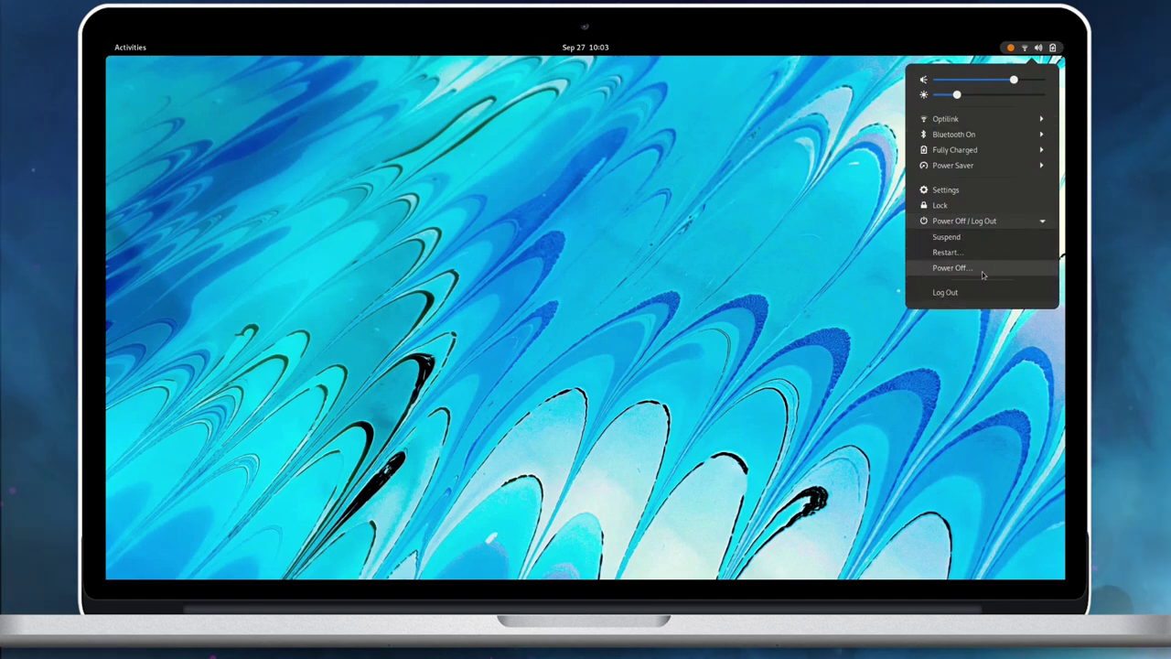
click(980, 272)
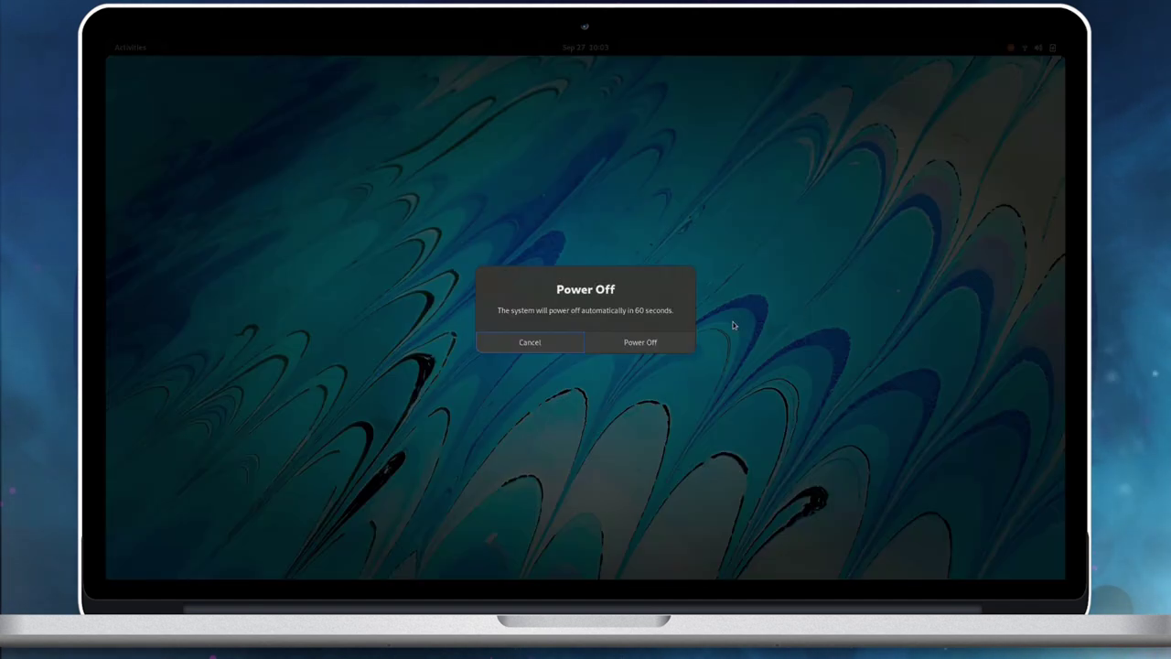
click(640, 342)
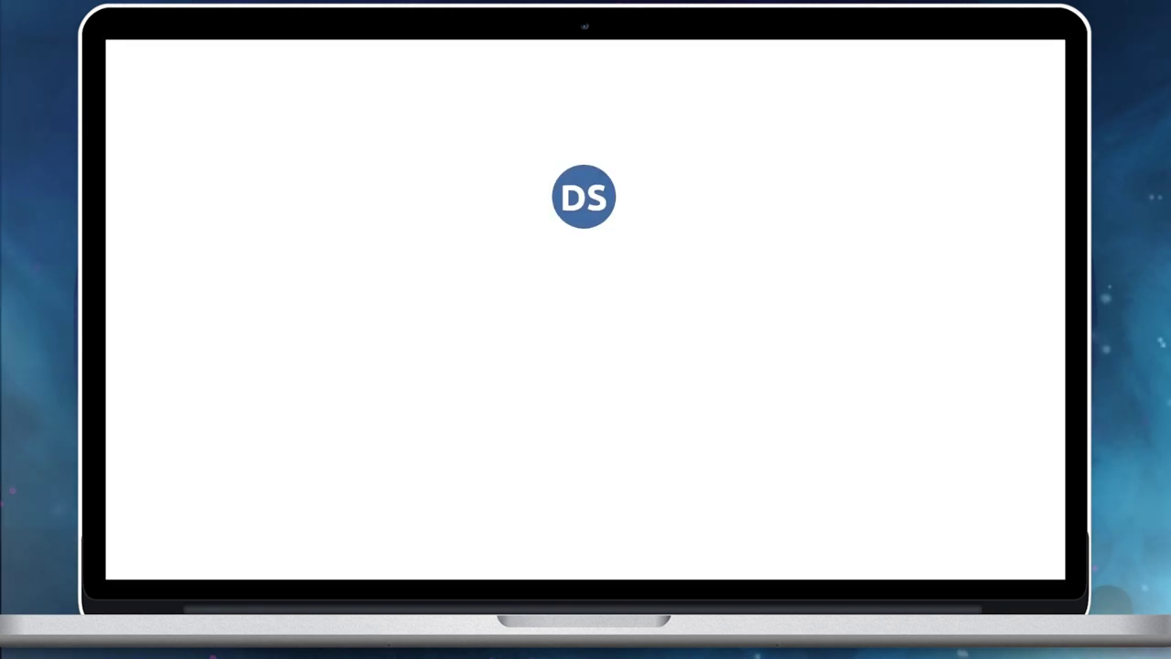